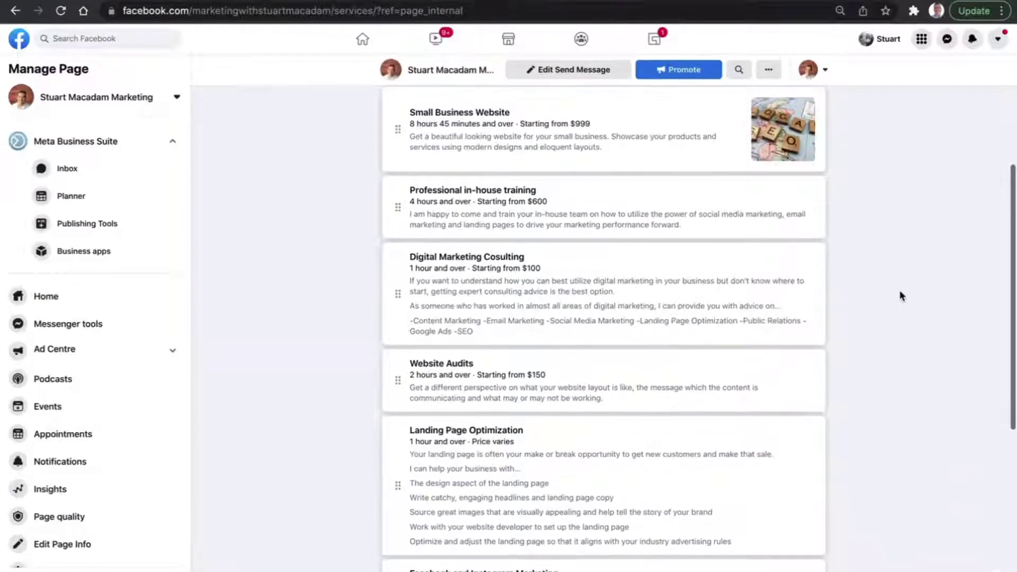
{"action": "scroll", "coordinate": [609, 257], "scroll_direction": "down", "scroll_amount": 2}
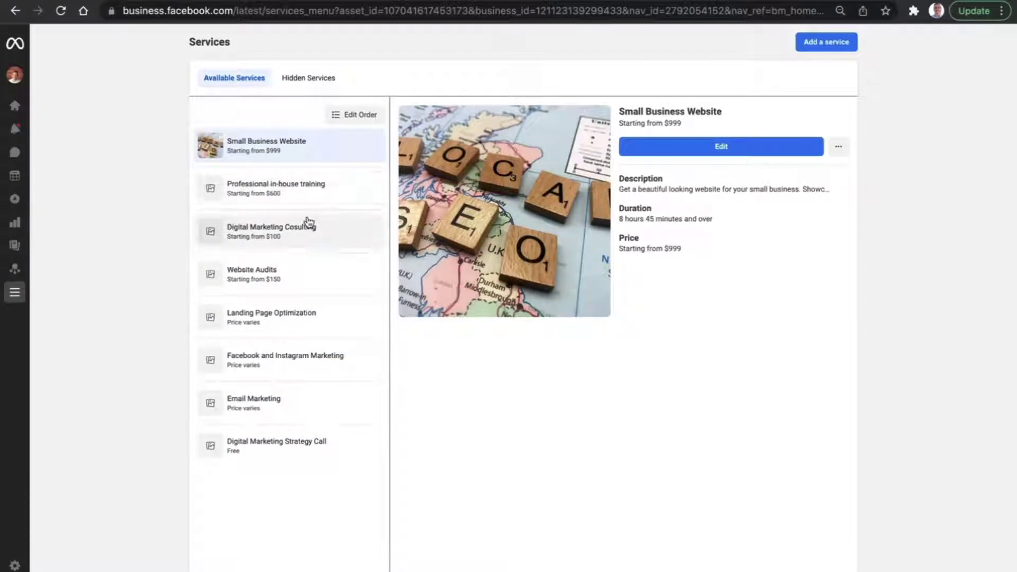
Look over the Small Business Website service's hide/delete menu and edit form without changing anything.
{"action": "left_click", "coordinate": [842, 153]}
{"action": "left_click", "coordinate": [782, 153]}
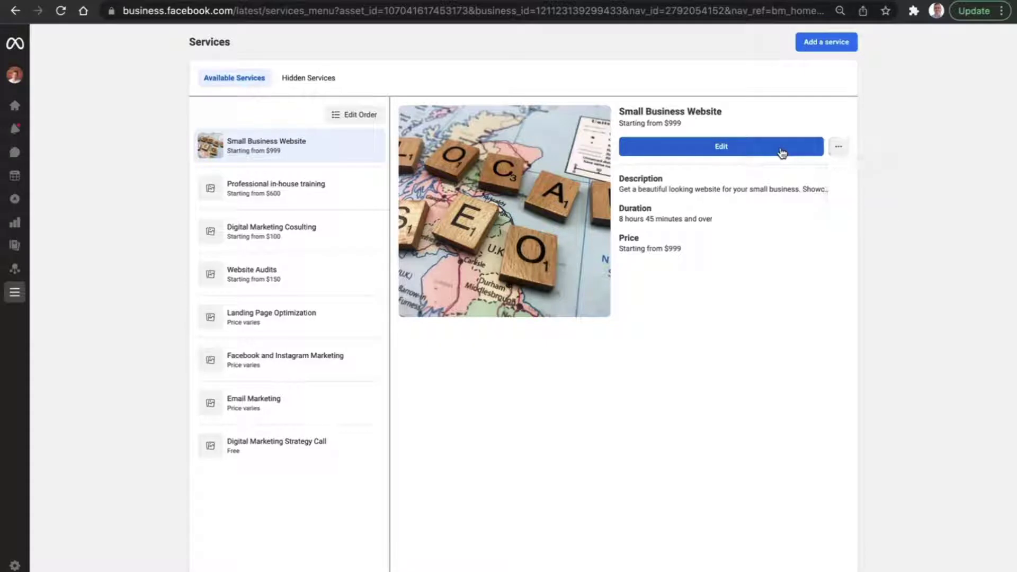
{"action": "left_click", "coordinate": [782, 153]}
{"action": "left_click", "coordinate": [782, 153]}
{"action": "left_click", "coordinate": [782, 153]}
{"action": "scroll", "coordinate": [607, 252], "scroll_direction": "down", "scroll_amount": 2}
{"action": "left_click", "coordinate": [838, 147]}
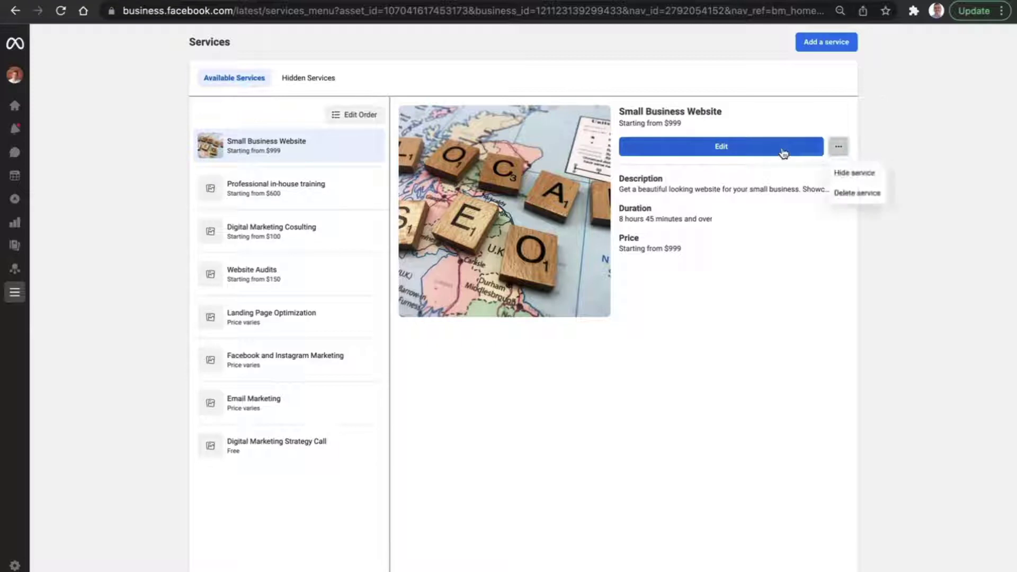
{"action": "left_click", "coordinate": [782, 153]}
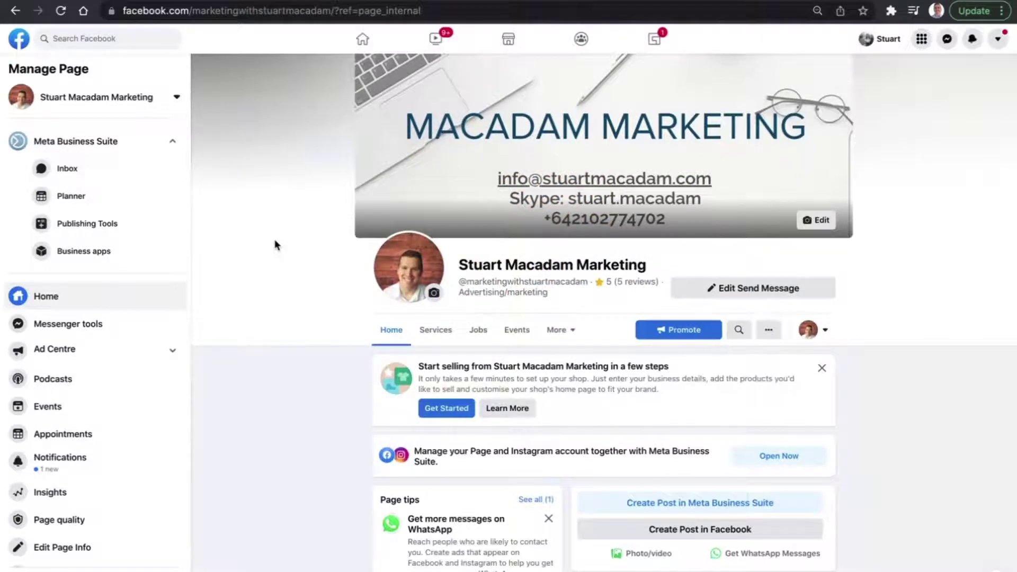
Delete the Small Business Website service from the Page's Services tab.
{"action": "left_click", "coordinate": [437, 337]}
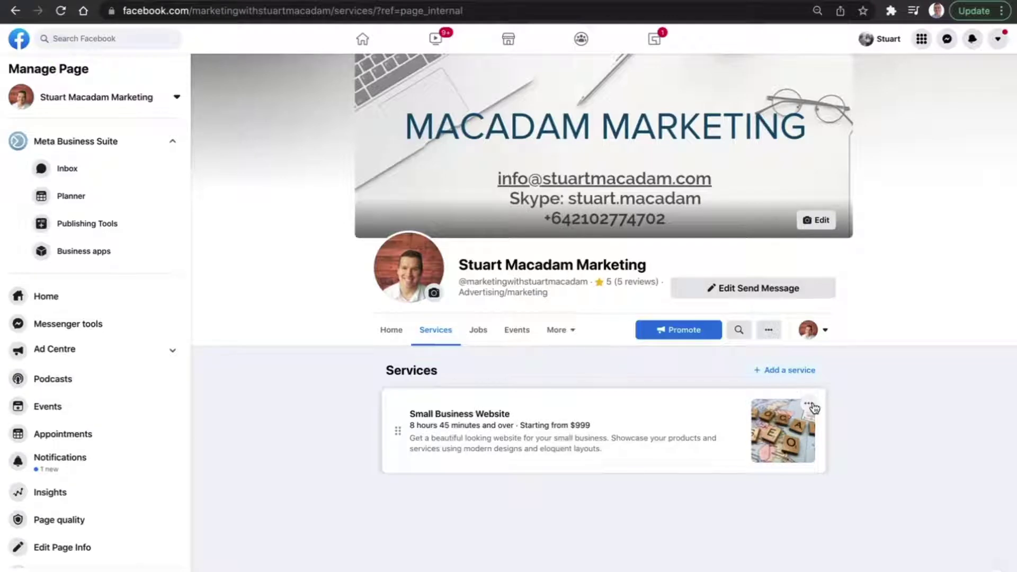
{"action": "left_click", "coordinate": [814, 408]}
{"action": "left_click", "coordinate": [760, 454]}
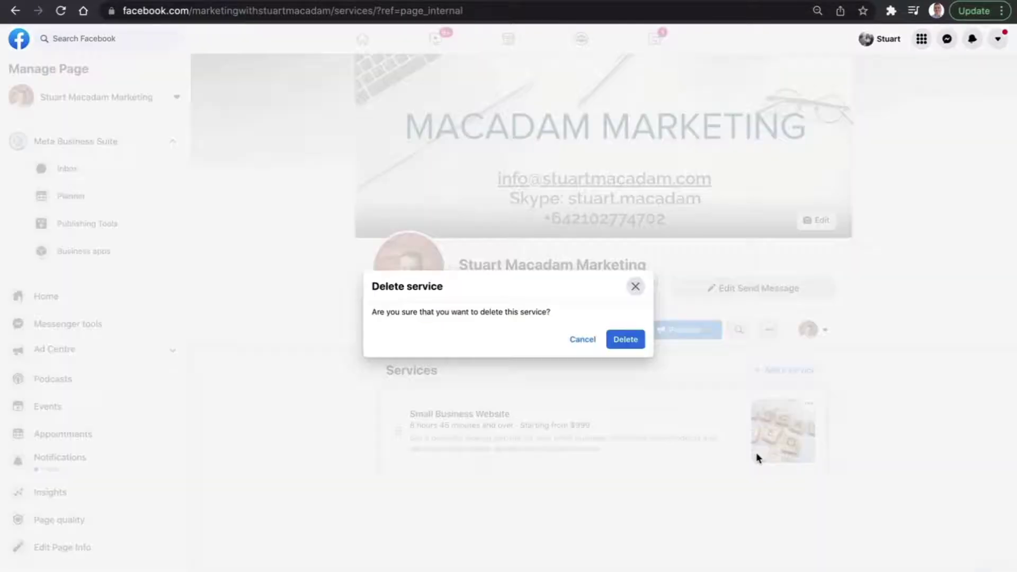
{"action": "left_click", "coordinate": [628, 340]}
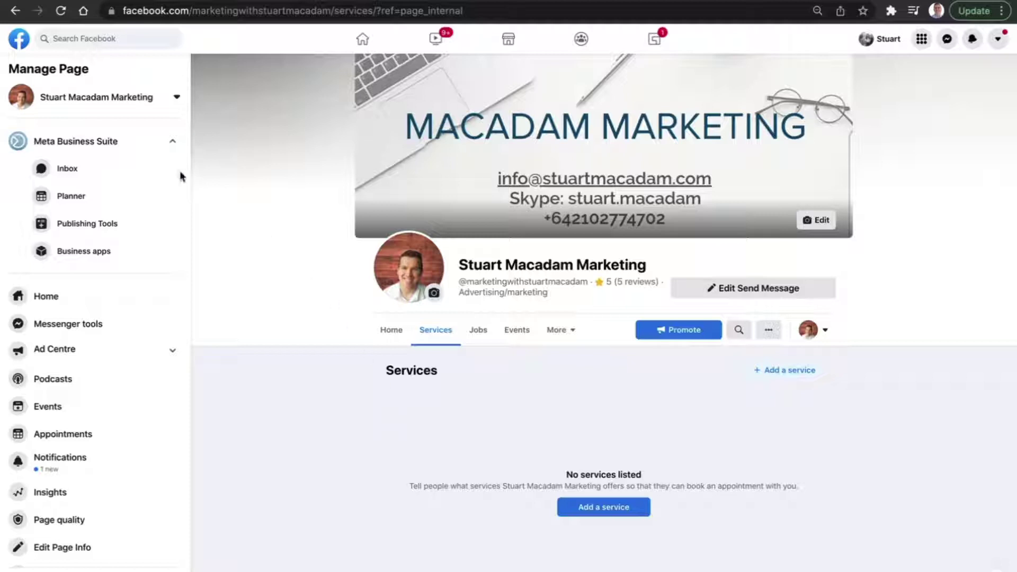
Go to Meta Business Suite's Services page through All tools.
{"action": "left_click", "coordinate": [19, 144]}
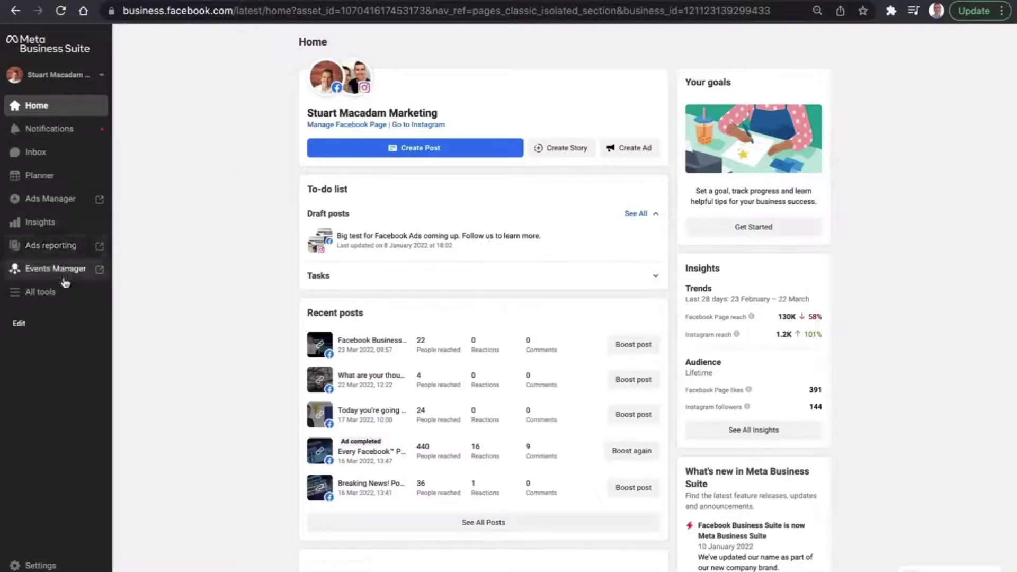
{"action": "left_click", "coordinate": [46, 298]}
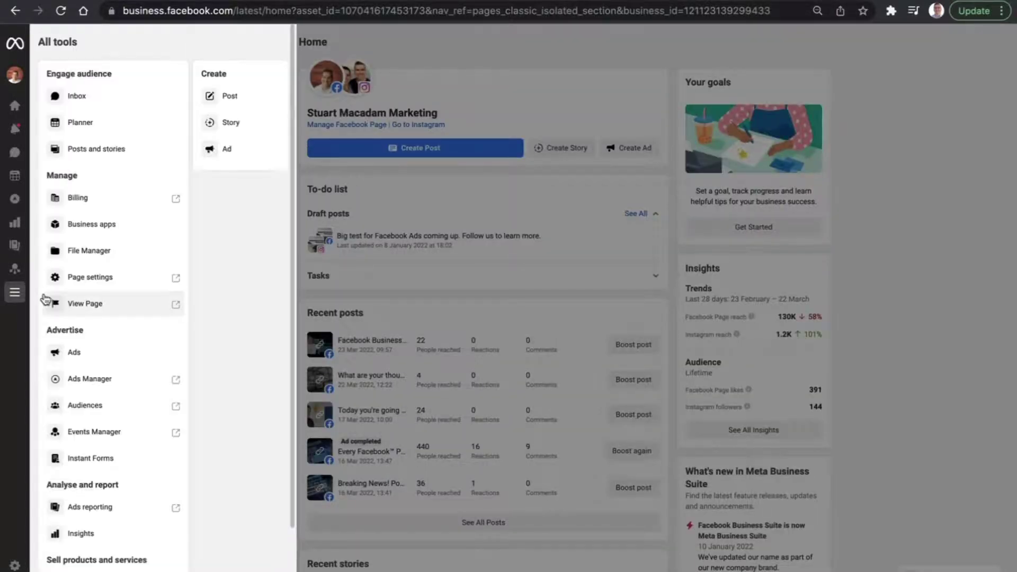
{"action": "scroll", "coordinate": [78, 352], "scroll_direction": "down", "scroll_amount": 2}
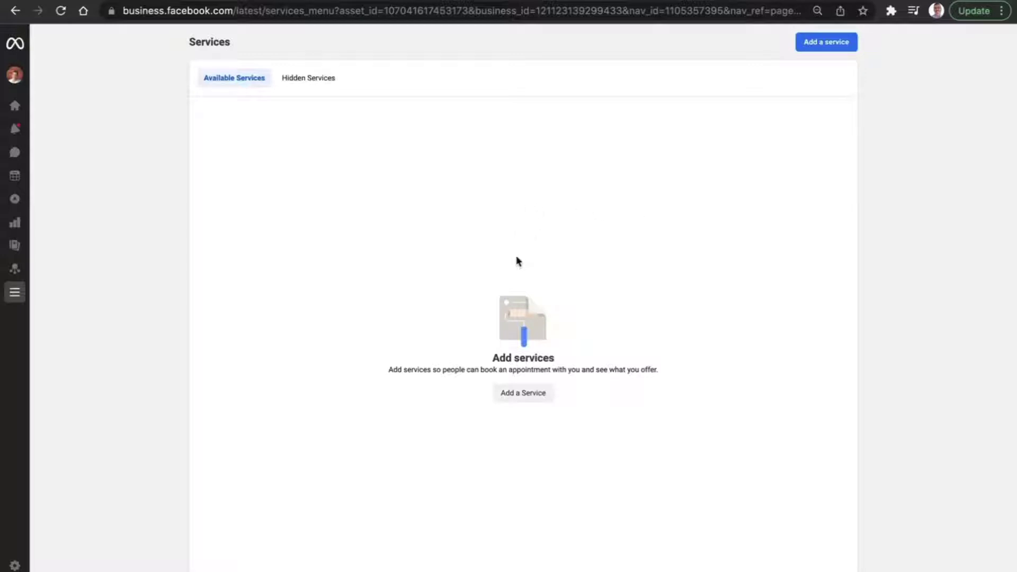
Start a new service and name it 'Facebook Marketing'.
{"action": "left_click", "coordinate": [524, 393]}
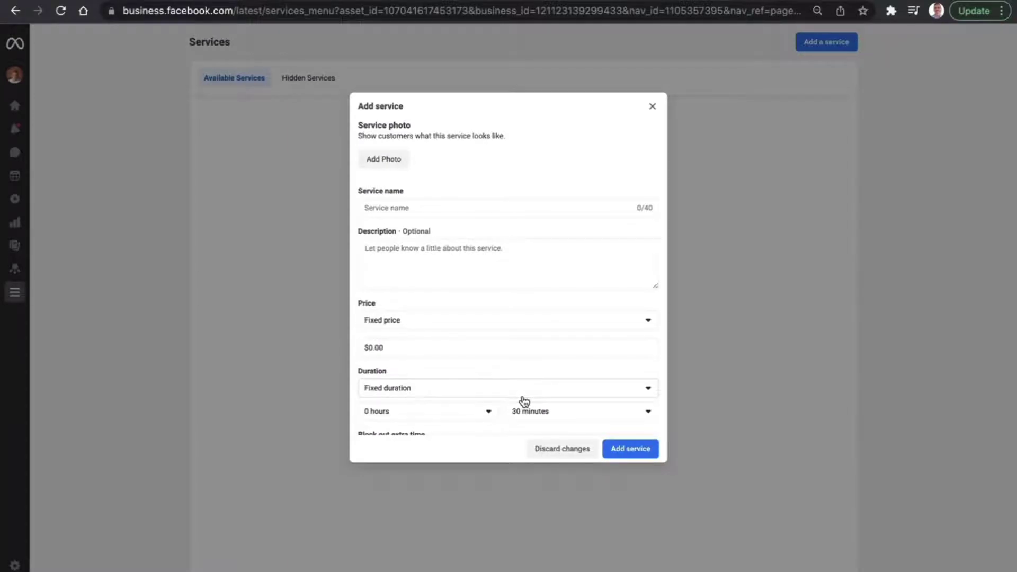
{"action": "scroll", "coordinate": [526, 337], "scroll_direction": "down", "scroll_amount": 2}
{"action": "scroll", "coordinate": [527, 343], "scroll_direction": "up", "scroll_amount": 2}
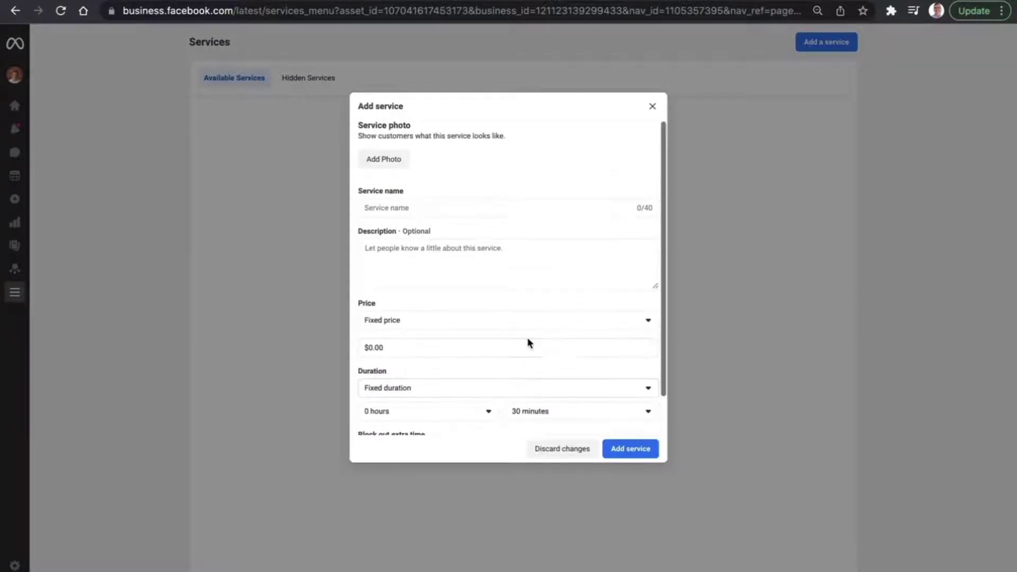
{"action": "scroll", "coordinate": [482, 332], "scroll_direction": "down", "scroll_amount": 1}
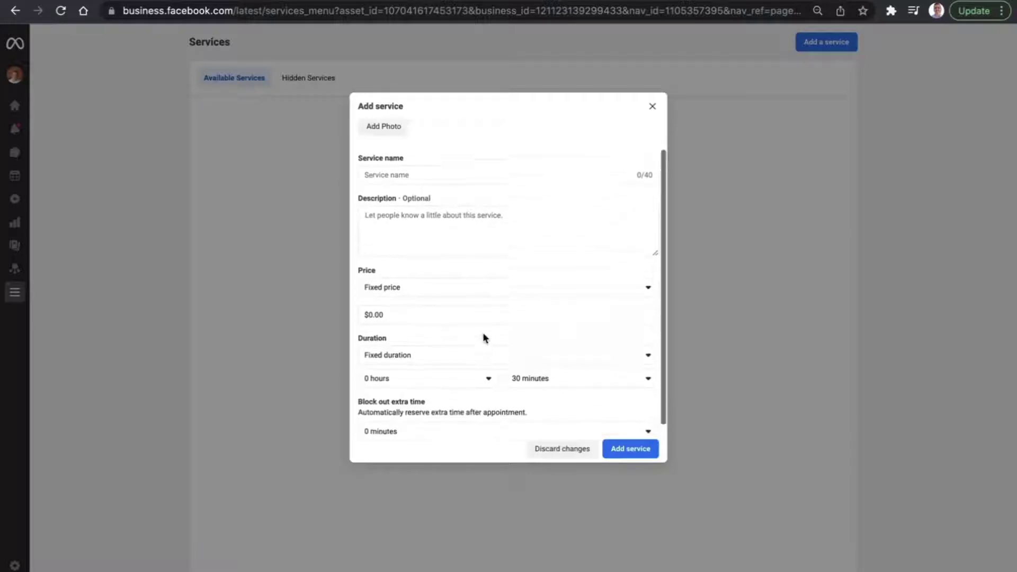
{"action": "scroll", "coordinate": [482, 332], "scroll_direction": "up", "scroll_amount": 1}
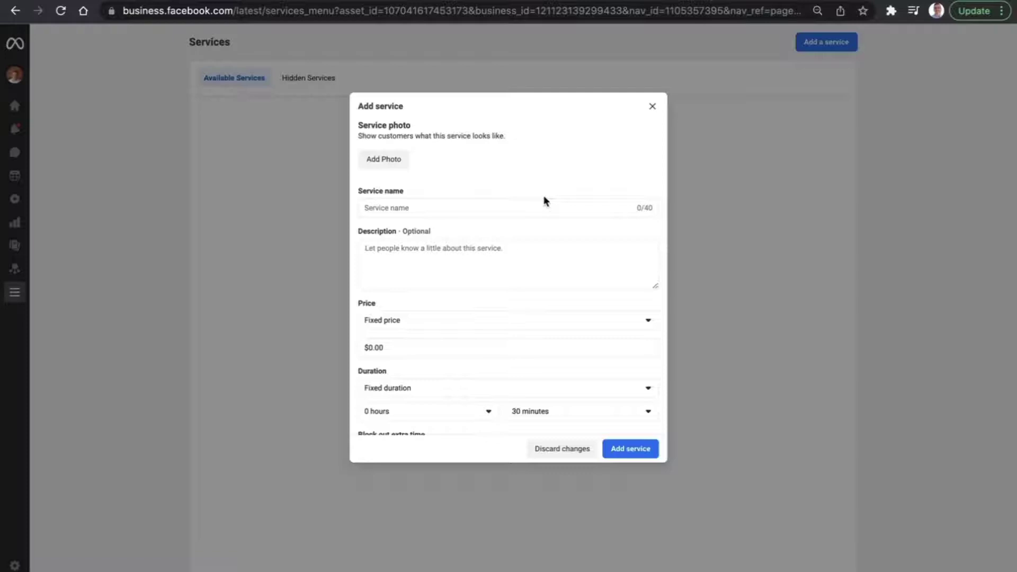
{"action": "left_click", "coordinate": [458, 210]}
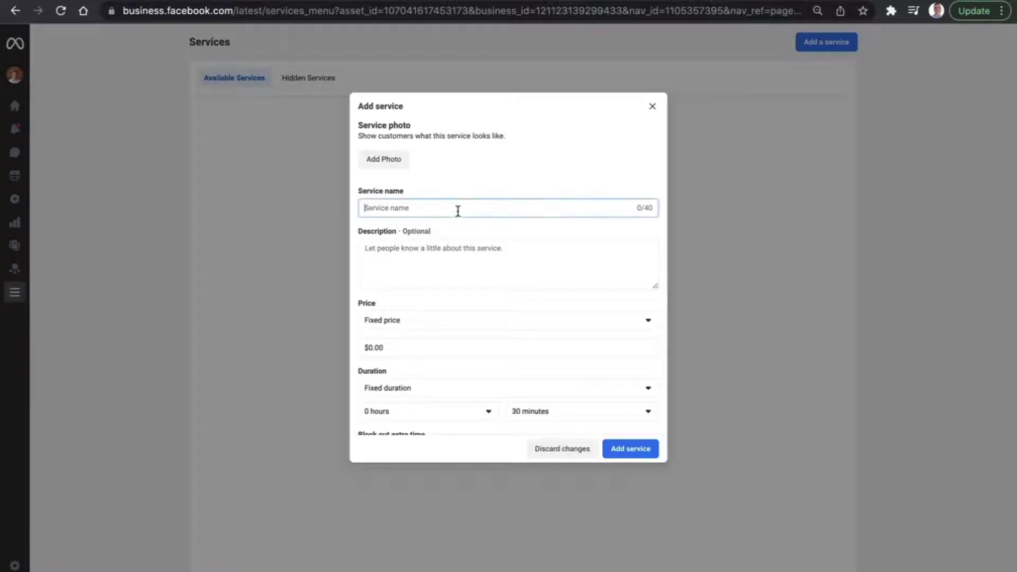
{"action": "type", "text": "Facebook Marketing"}
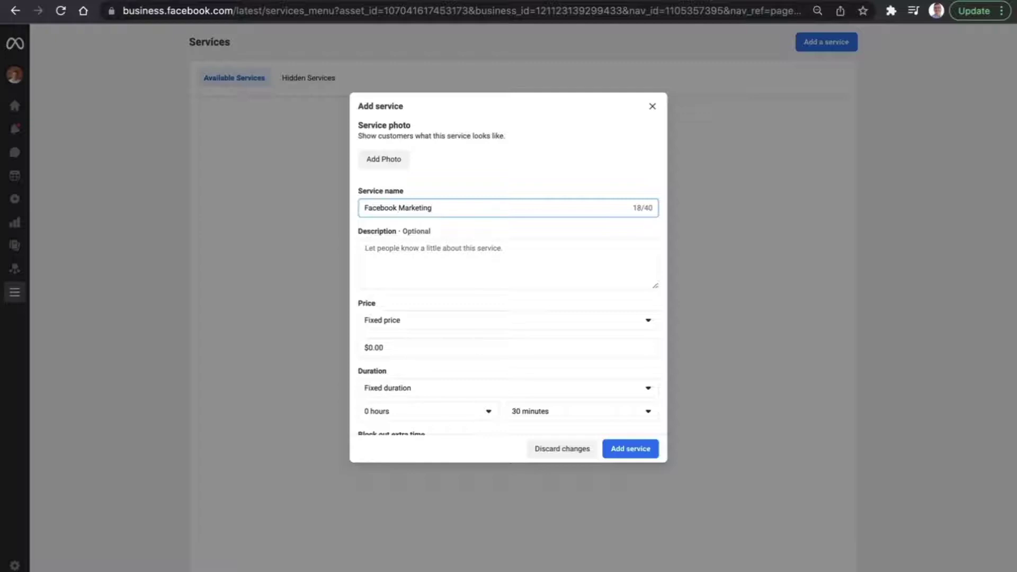
Describe it as 'Full Facebook Lead Generation Marketing For Businesses spending at least $1,000', fixing the typo.
{"action": "left_click", "coordinate": [499, 260]}
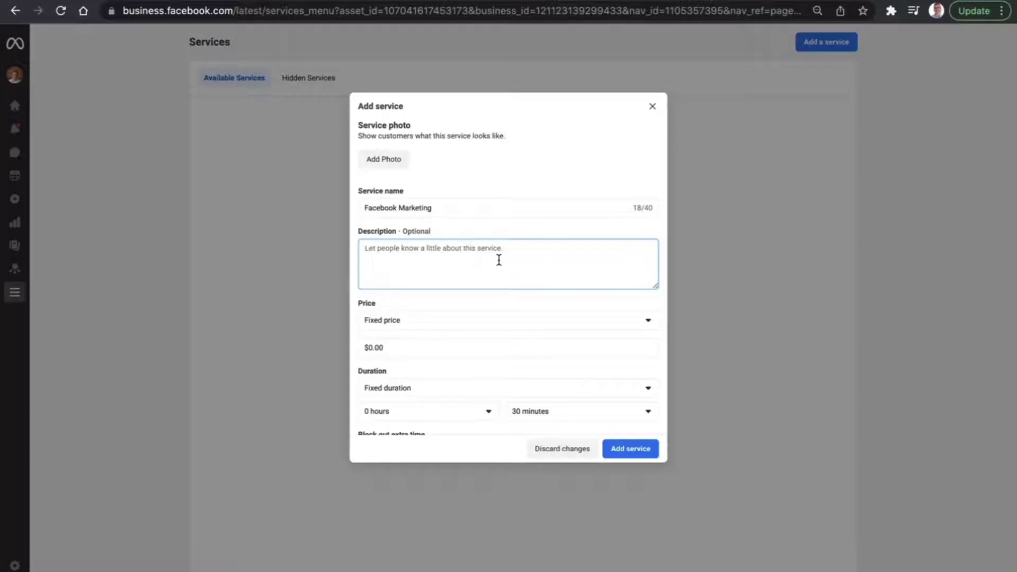
{"action": "type", "text": "Full Facebook Lead"}
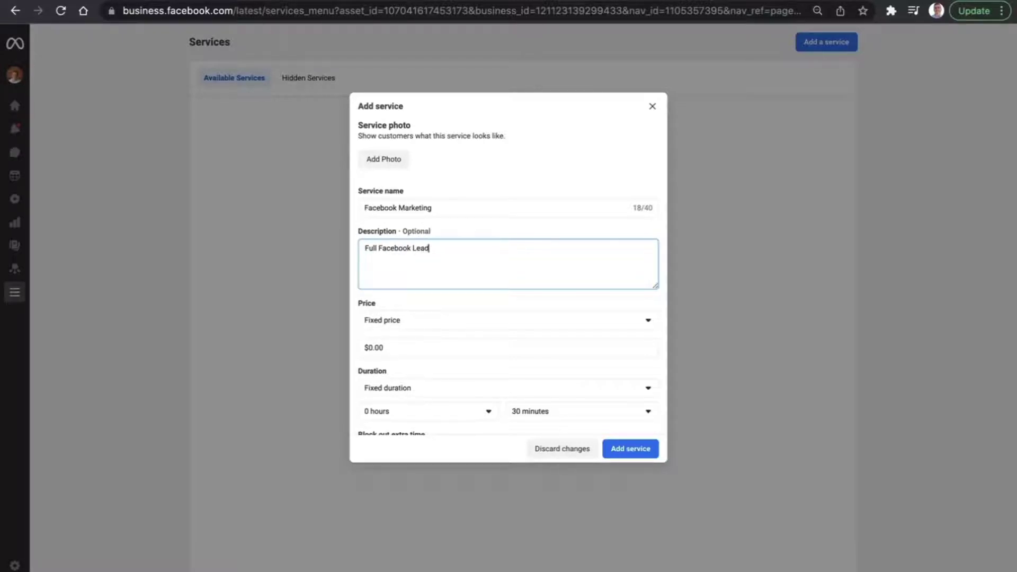
{"action": "type", "text": " Generation Marketing For Busi"}
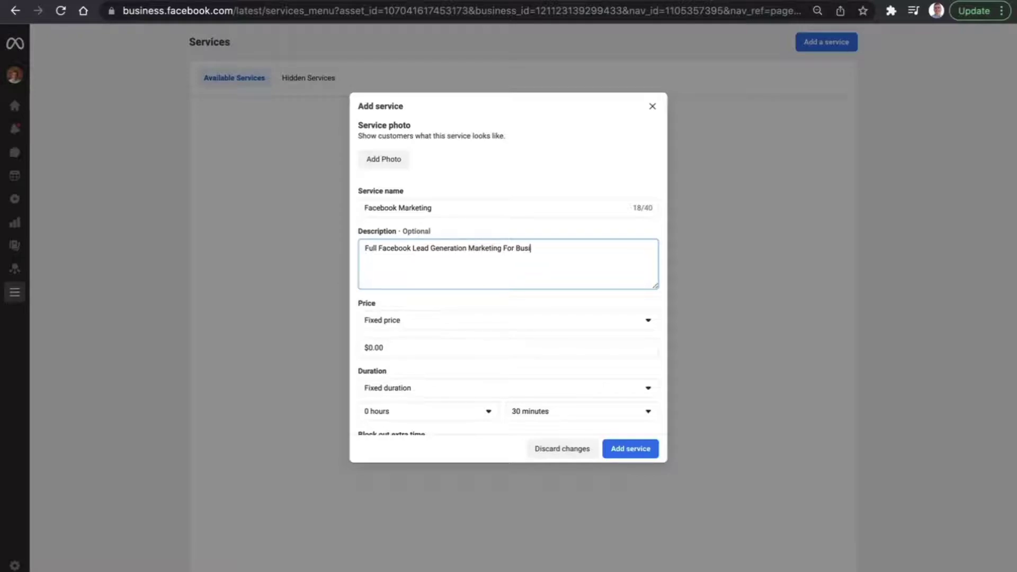
{"action": "type", "text": "nsses spending at least $1,000"}
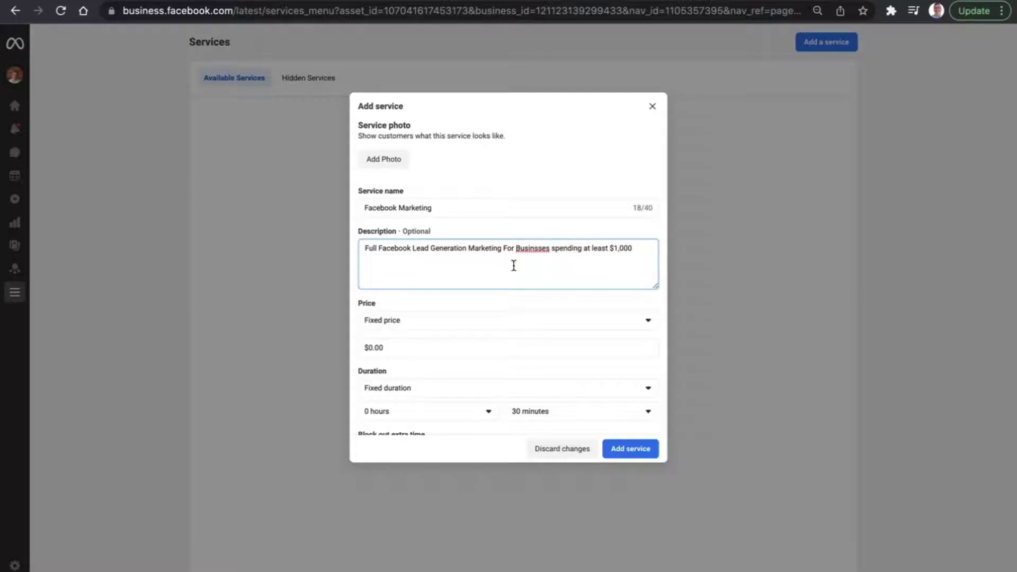
{"action": "right_click", "coordinate": [532, 248]}
{"action": "left_click", "coordinate": [639, 249]}
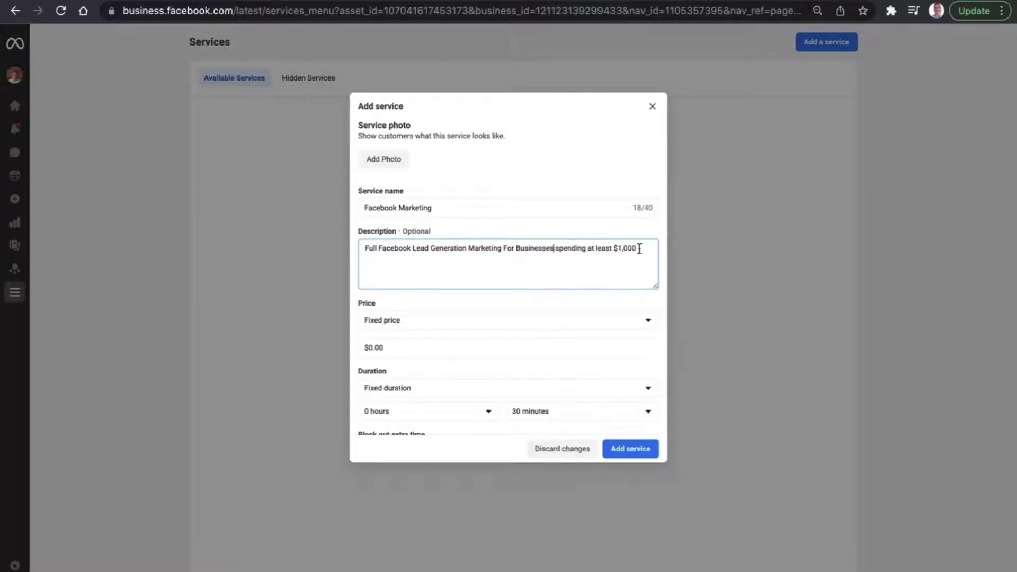
Set the service price type to Starting from with a $999.00 amount.
{"action": "scroll", "coordinate": [546, 252], "scroll_direction": "down", "scroll_amount": 2}
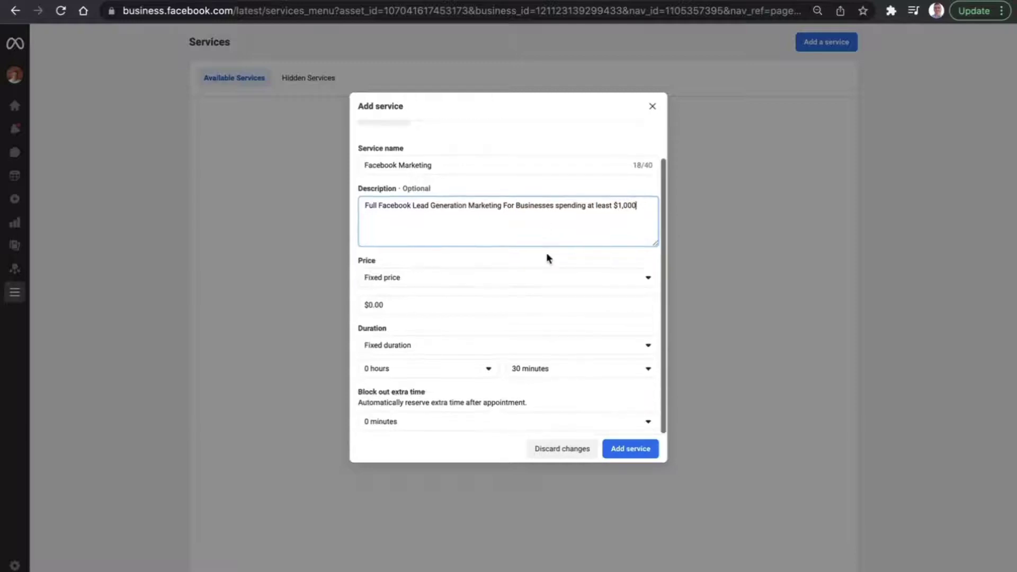
{"action": "left_click", "coordinate": [487, 278]}
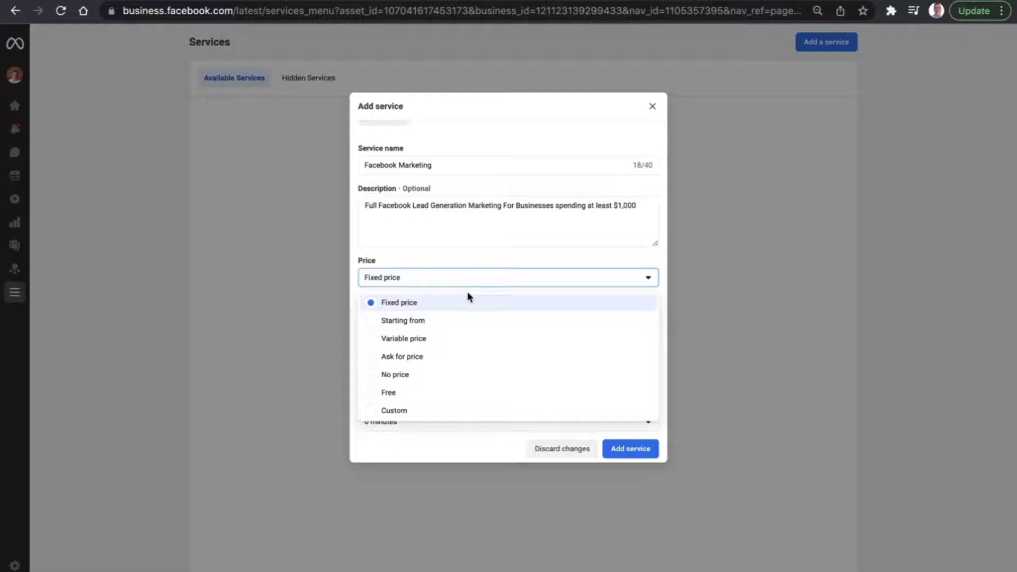
{"action": "left_click", "coordinate": [582, 258]}
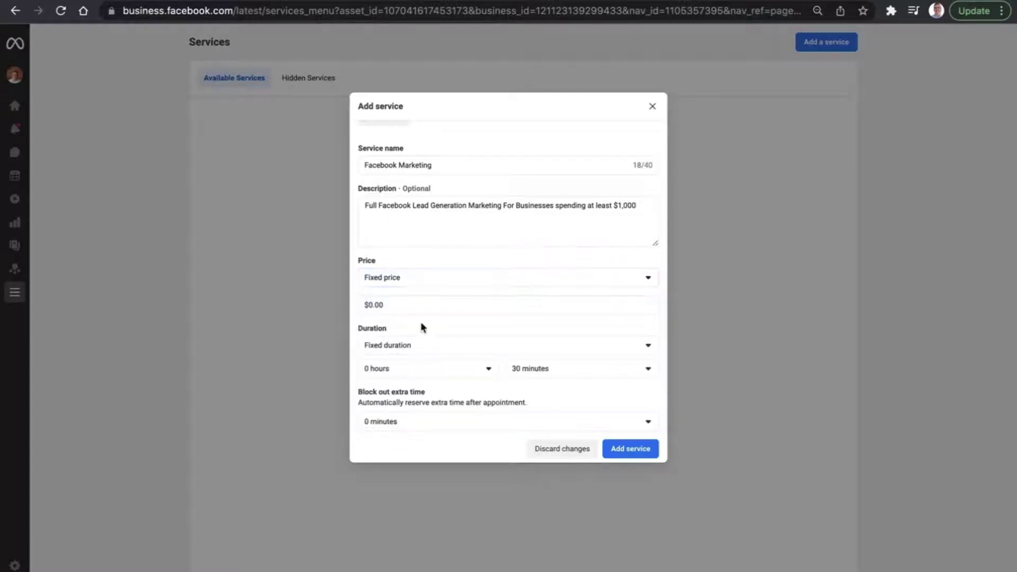
{"action": "left_click", "coordinate": [437, 285]}
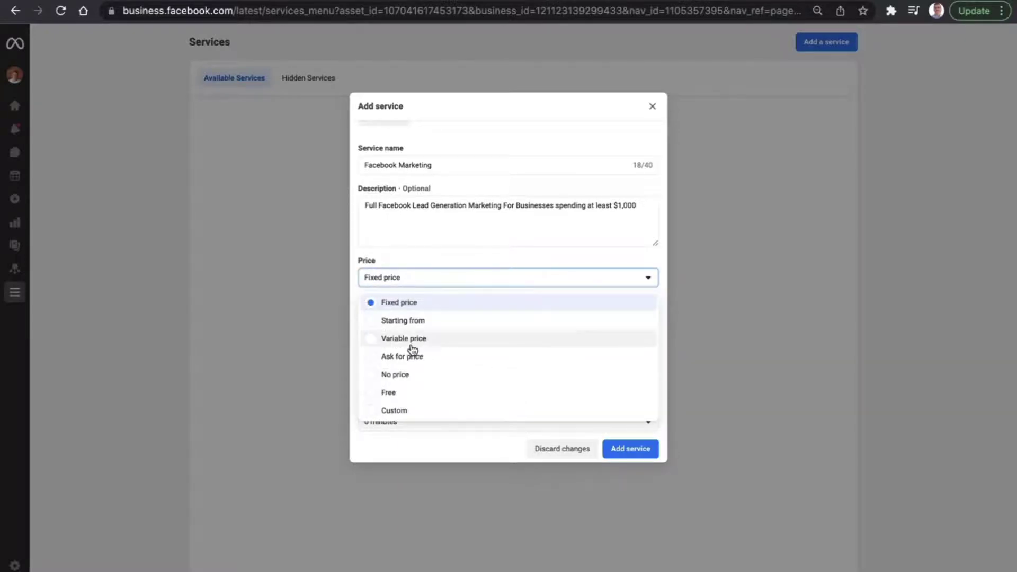
{"action": "left_click", "coordinate": [413, 320]}
{"action": "left_click", "coordinate": [399, 303]}
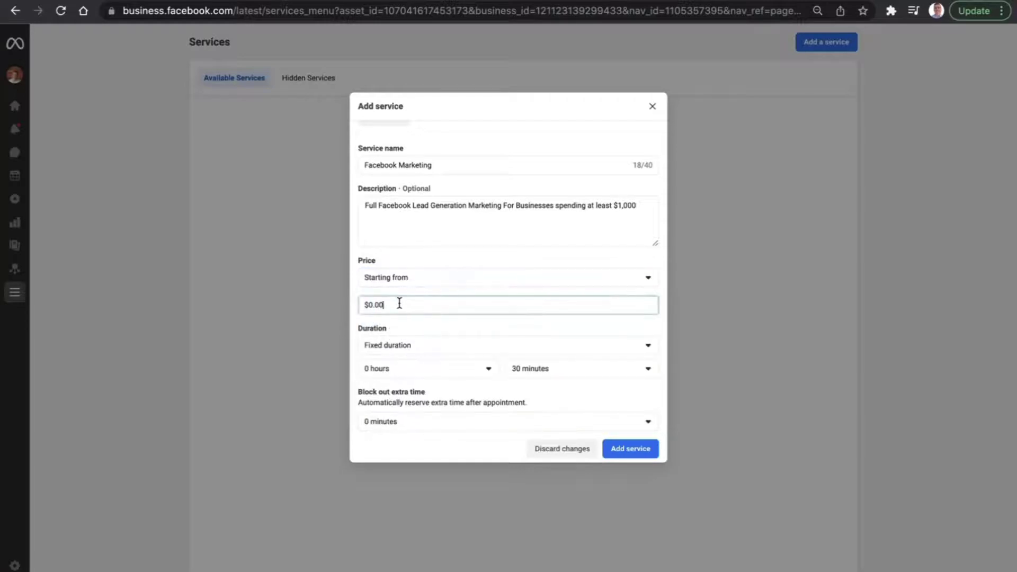
{"action": "key", "text": "BackSpace"}
{"action": "key", "text": "BackSpace"}
{"action": "key", "text": "BackSpace"}
{"action": "key", "text": "BackSpace"}
{"action": "type", "text": "999"}
{"action": "left_click", "coordinate": [657, 268]}
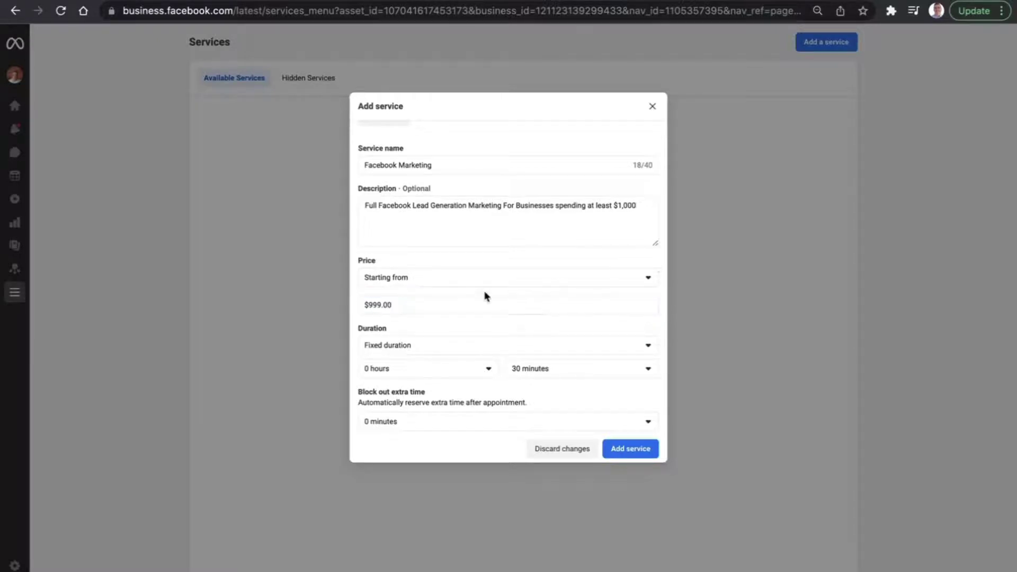
After trying Fixed and Approximate duration, set the duration type to Duration varies.
{"action": "left_click", "coordinate": [457, 351]}
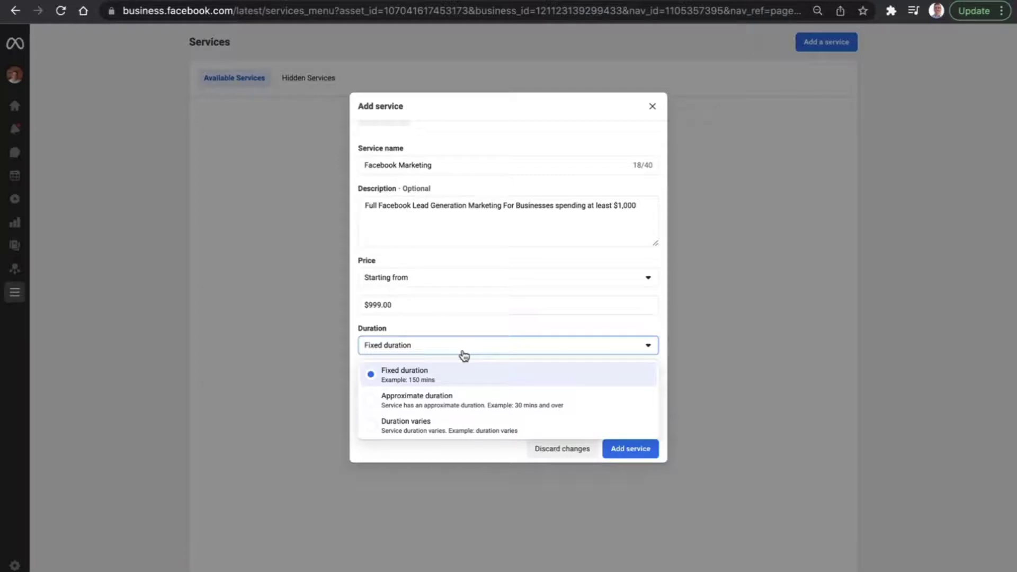
{"action": "left_click", "coordinate": [399, 376]}
{"action": "left_click", "coordinate": [424, 372]}
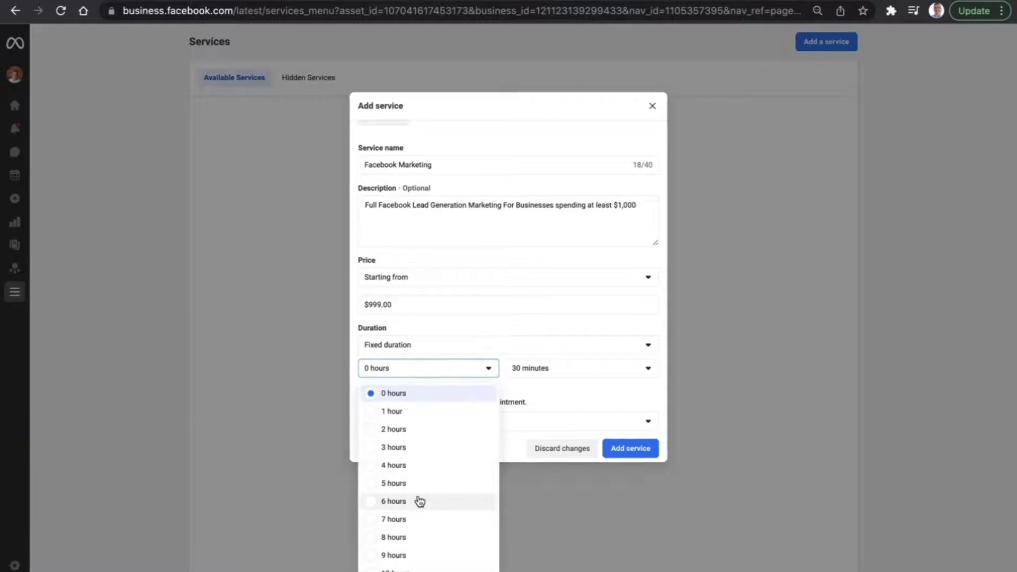
{"action": "left_click", "coordinate": [590, 376]}
{"action": "left_click", "coordinate": [526, 351]}
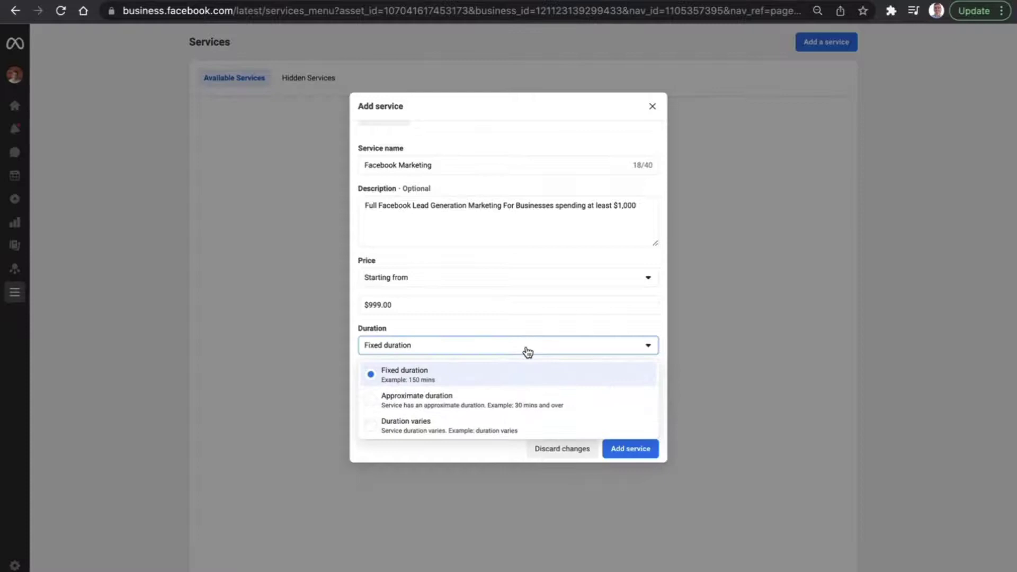
{"action": "left_click", "coordinate": [454, 400]}
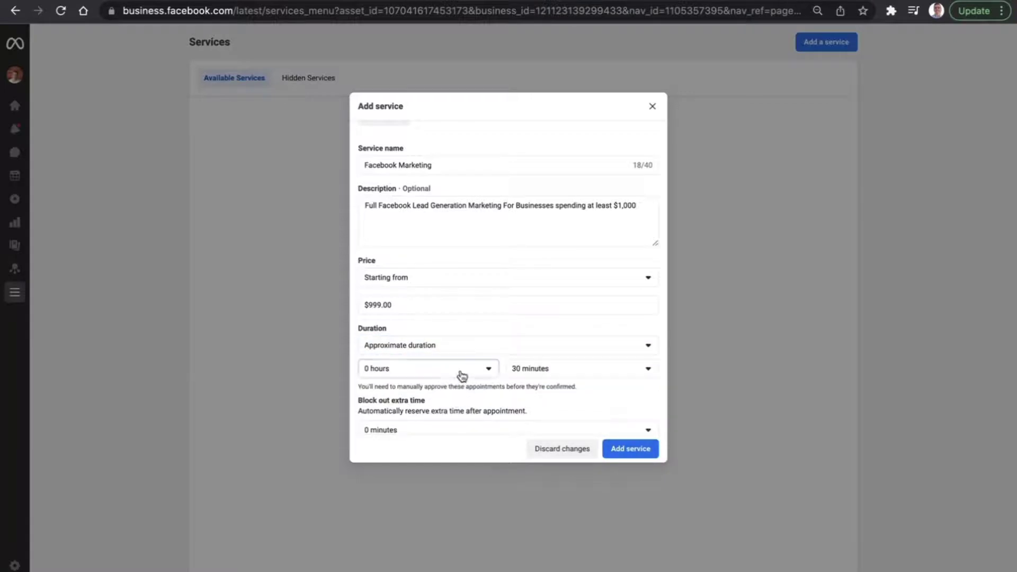
{"action": "left_click", "coordinate": [462, 376]}
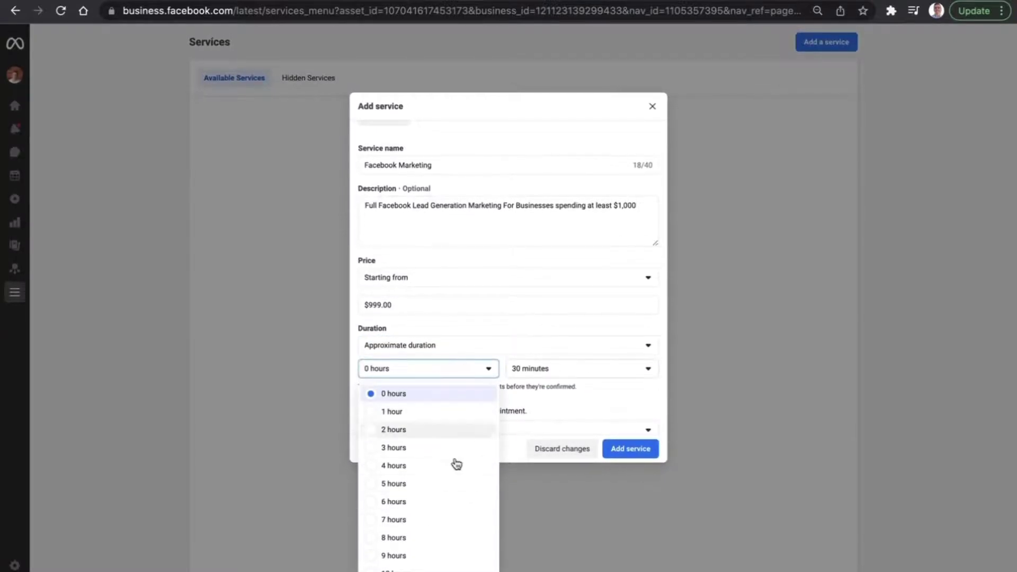
{"action": "left_click", "coordinate": [507, 348]}
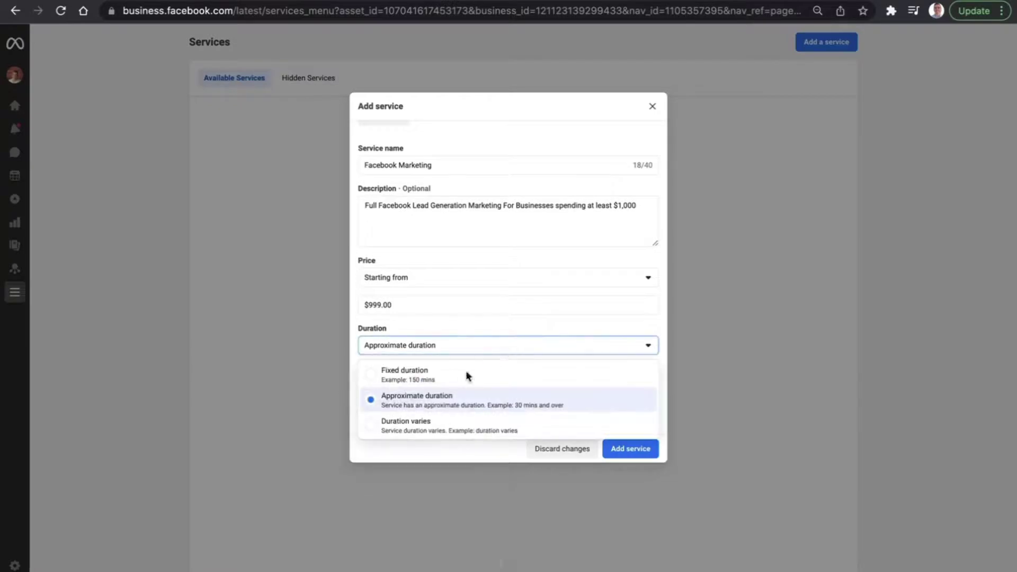
{"action": "left_click", "coordinate": [387, 432]}
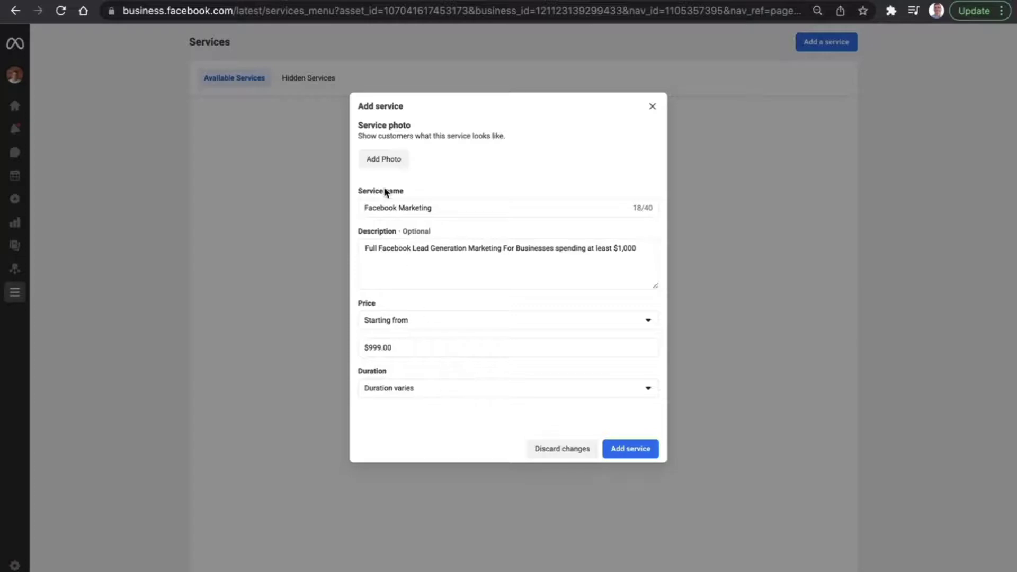
Search for the portrait image, use it as the service photo, and save the service.
{"action": "left_click", "coordinate": [383, 158]}
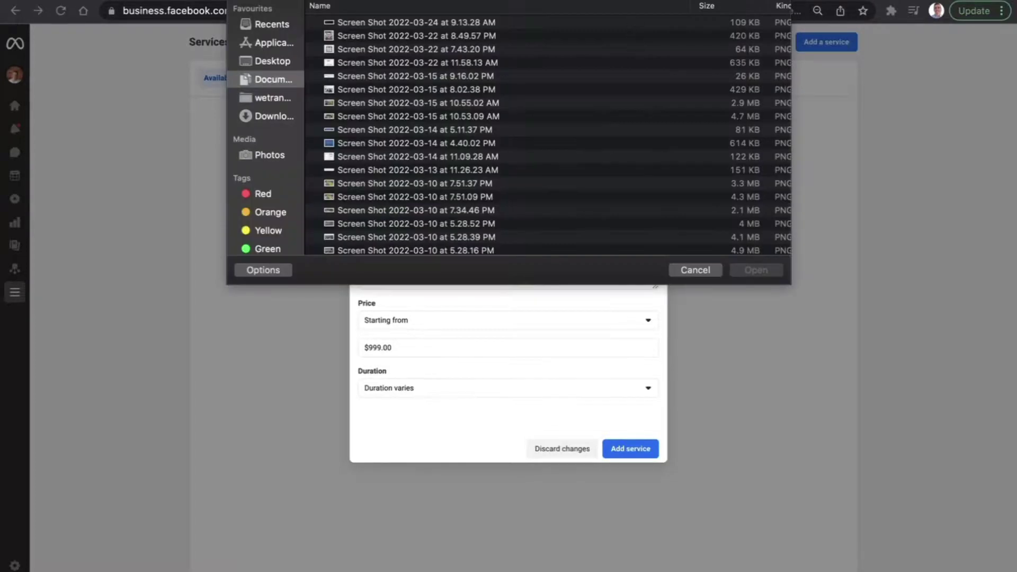
{"action": "type", "text": "st"}
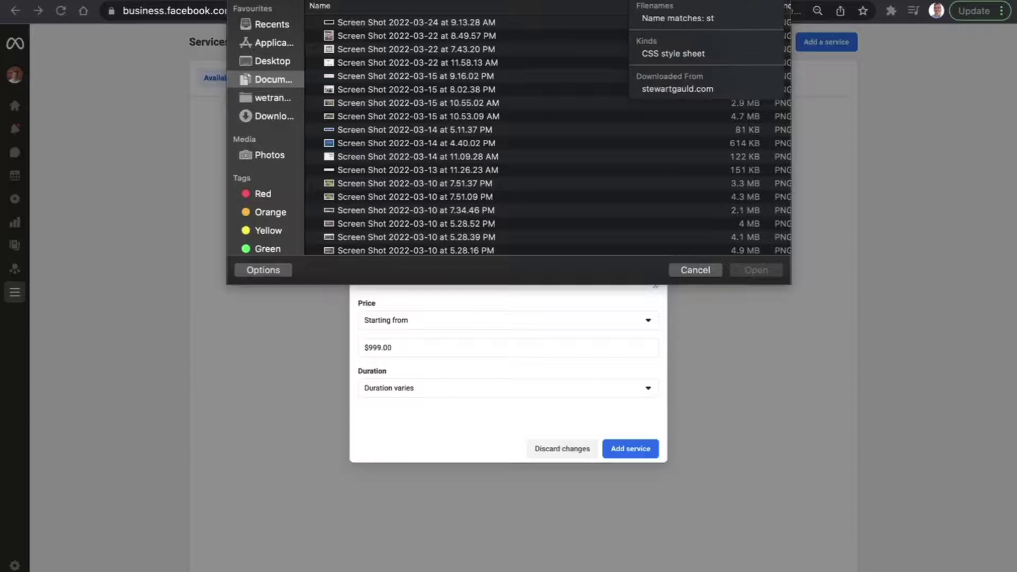
{"action": "type", "text": "uart macadam"}
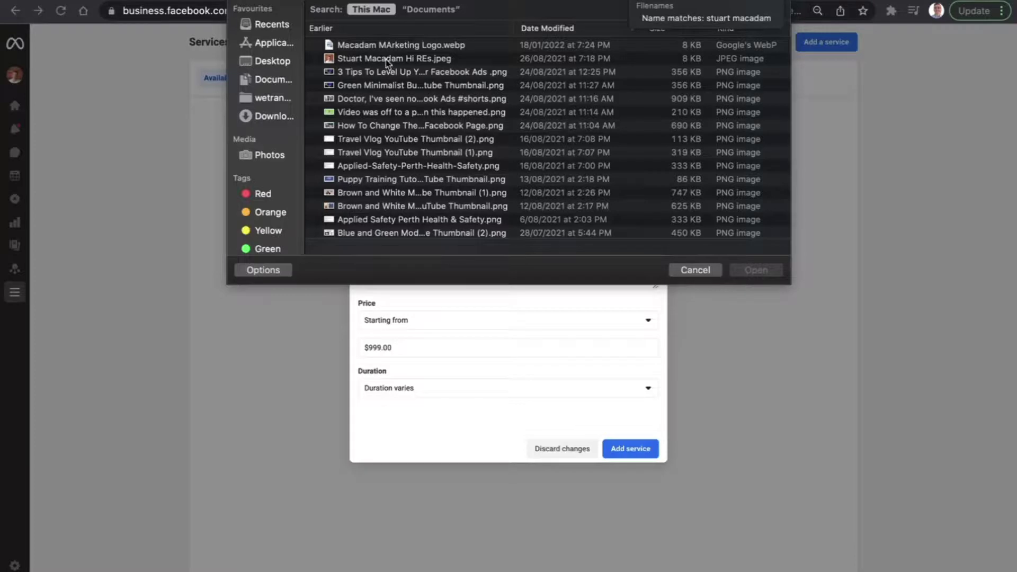
{"action": "left_click", "coordinate": [374, 63]}
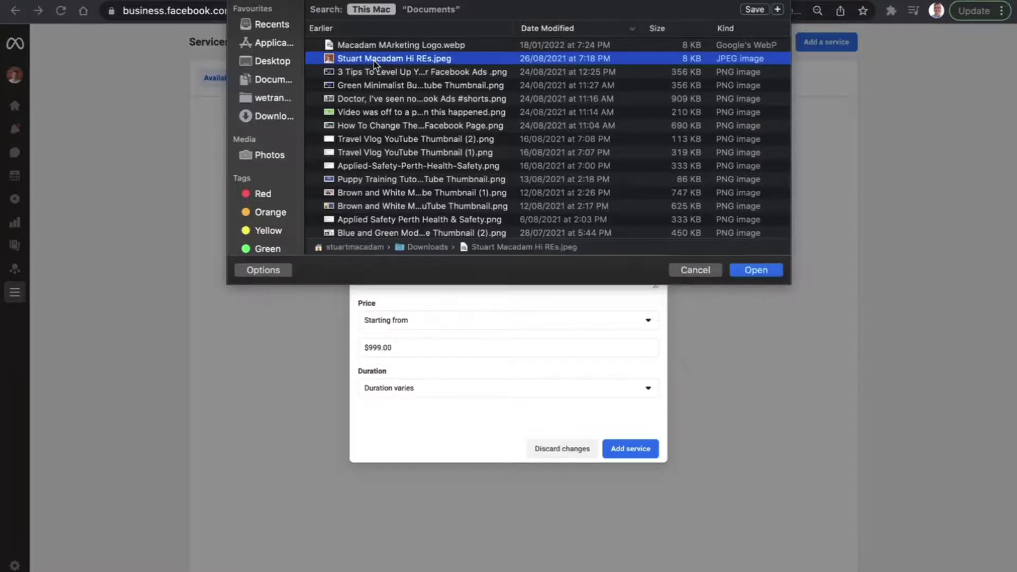
{"action": "double_click", "coordinate": [375, 62]}
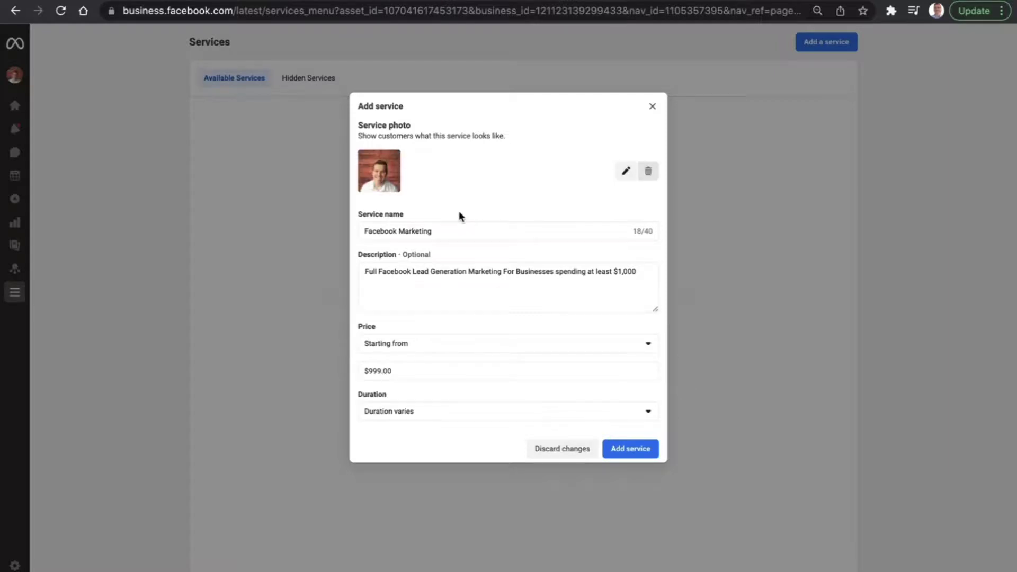
{"action": "left_click", "coordinate": [630, 449]}
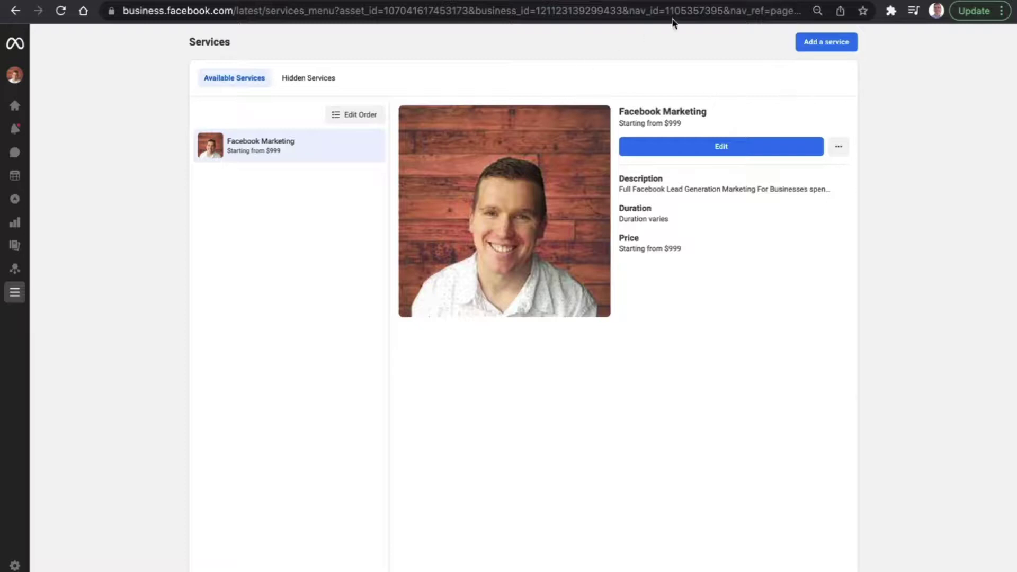
In a new tab, search for the business by name and open its Facebook Page.
{"action": "key", "text": "super+t"}
{"action": "type", "text": "stuart"}
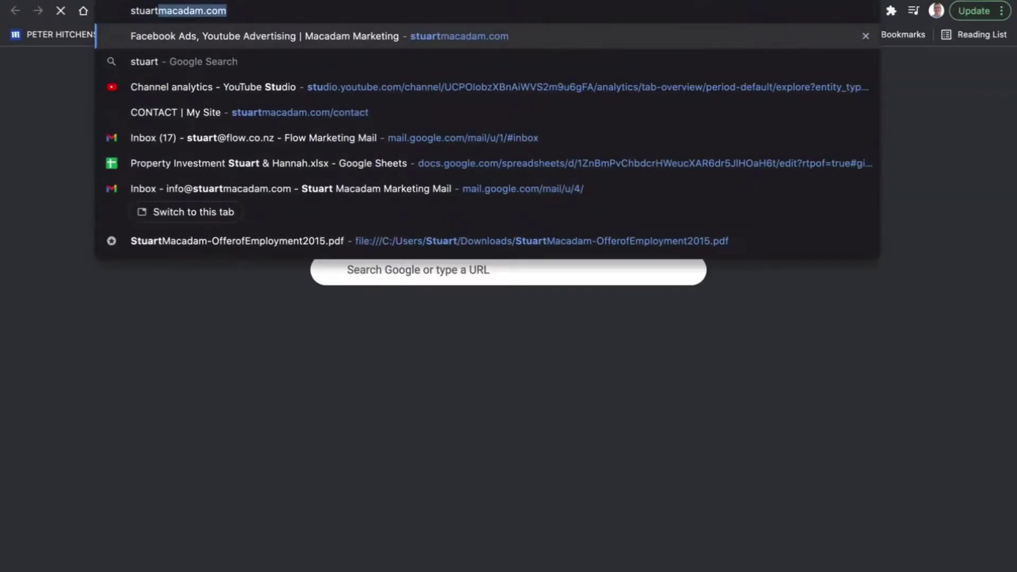
{"action": "type", "text": " macadam marketing"}
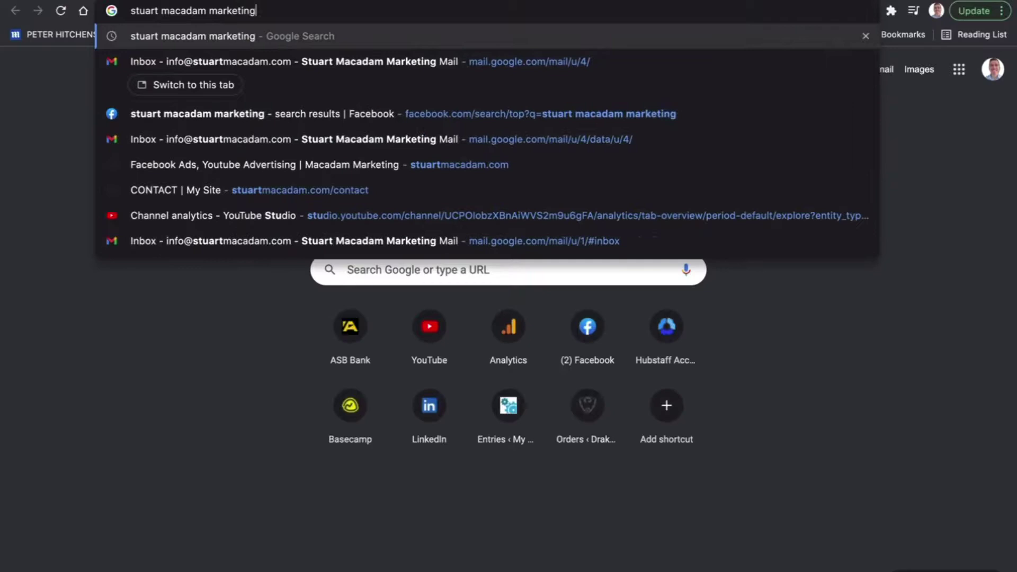
{"action": "left_click", "coordinate": [385, 113]}
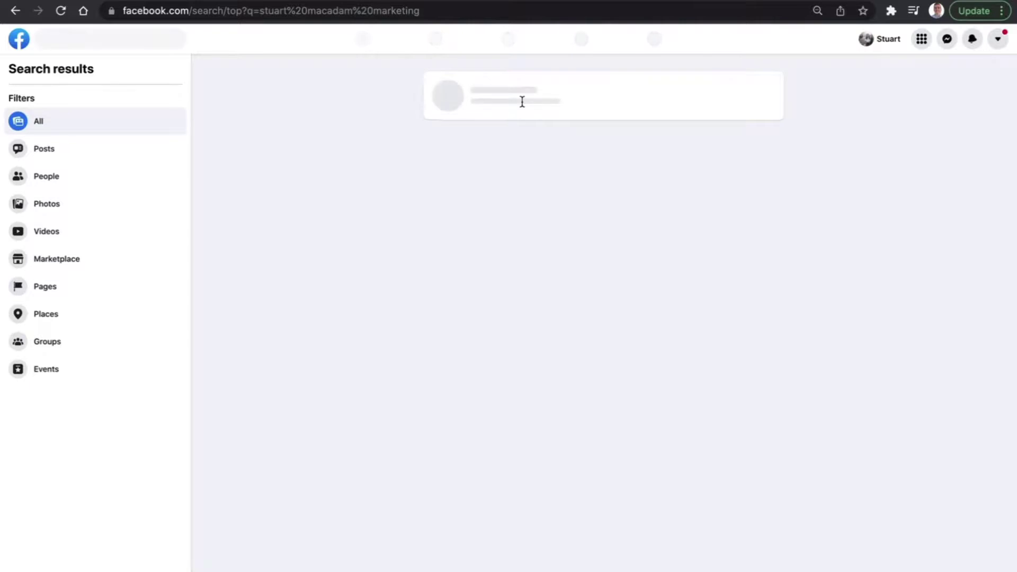
{"action": "left_click", "coordinate": [521, 94]}
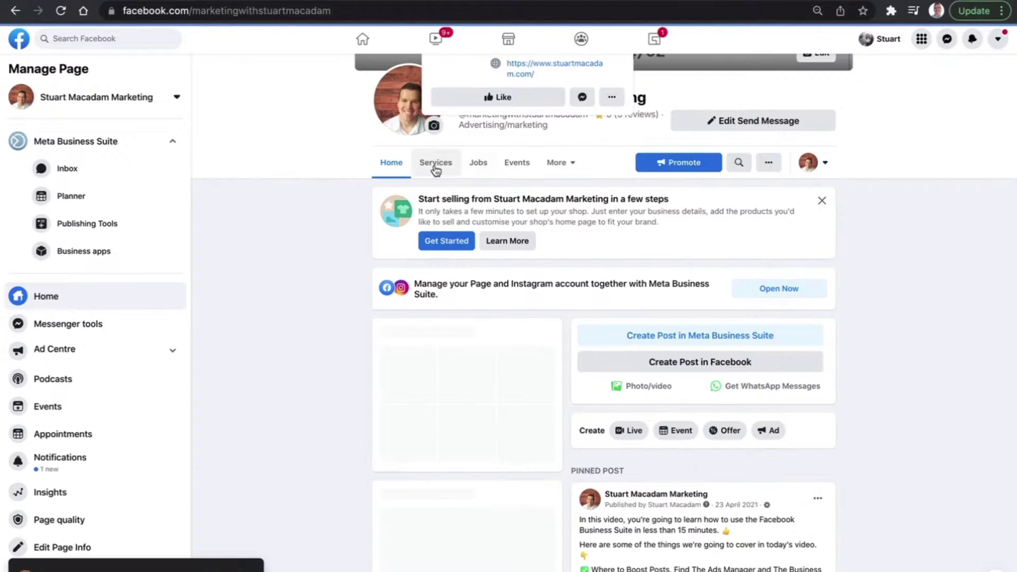
Show the Page's Services tab and switch to interacting as the personal profile.
{"action": "left_click", "coordinate": [435, 165]}
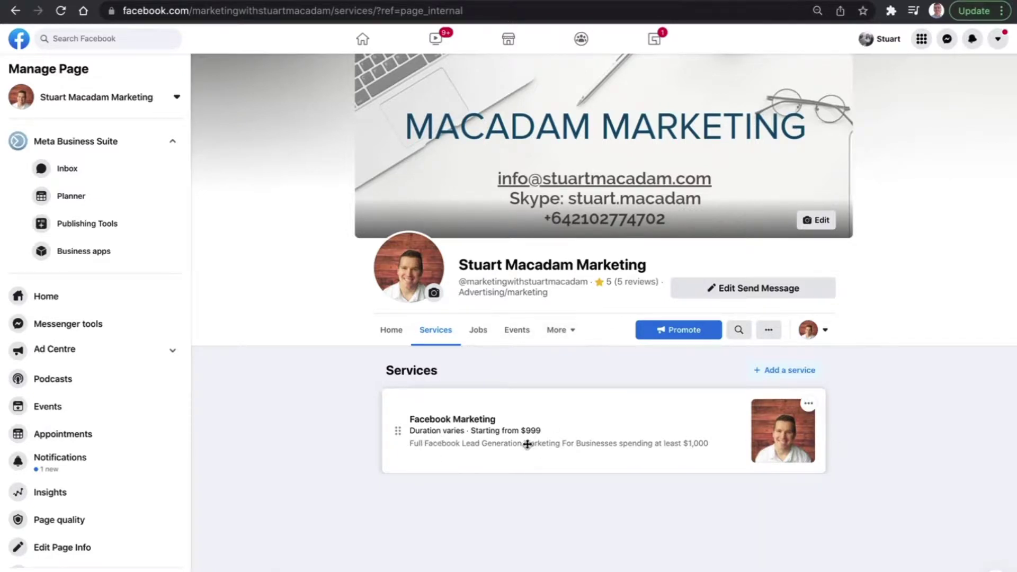
{"action": "left_click", "coordinate": [833, 333]}
{"action": "left_click", "coordinate": [747, 434]}
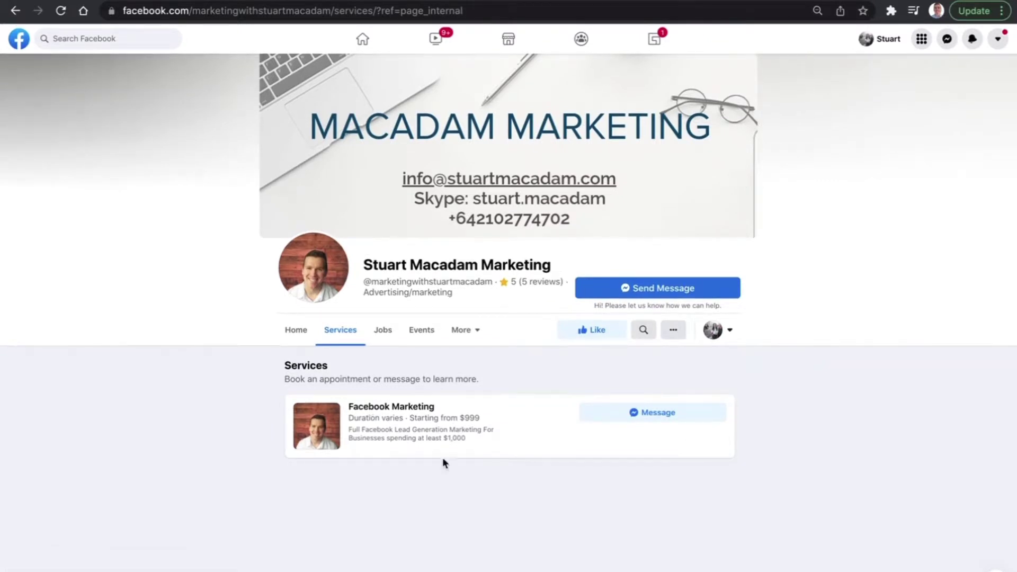
Open the interact-as menu and dismiss it without changing who you interact as.
{"action": "left_click", "coordinate": [732, 332]}
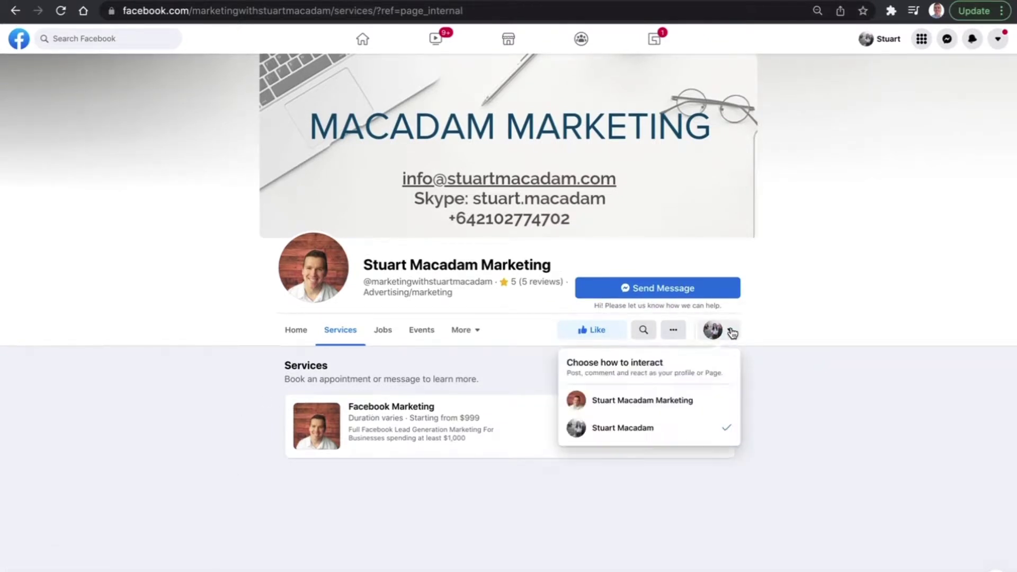
{"action": "left_click", "coordinate": [854, 405]}
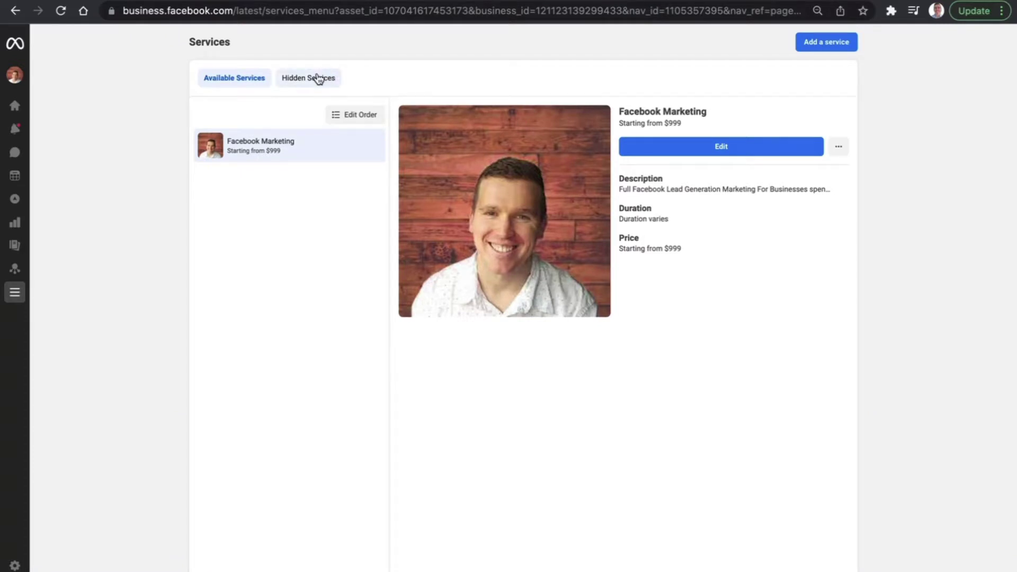
Hide the Facebook Marketing service and confirm it appears under Hidden Services.
{"action": "left_click", "coordinate": [839, 153]}
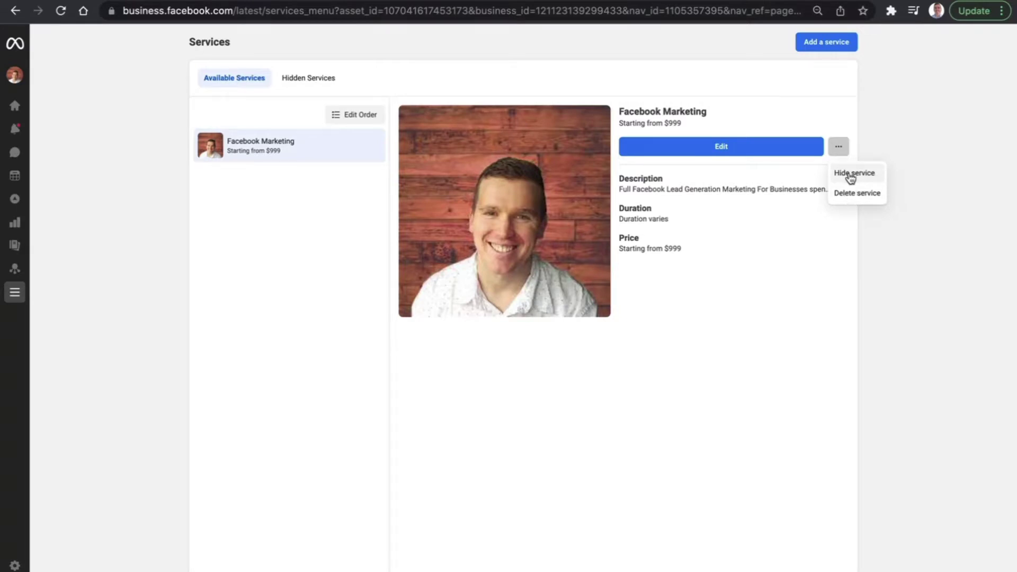
{"action": "left_click", "coordinate": [850, 178]}
{"action": "left_click", "coordinate": [651, 253]}
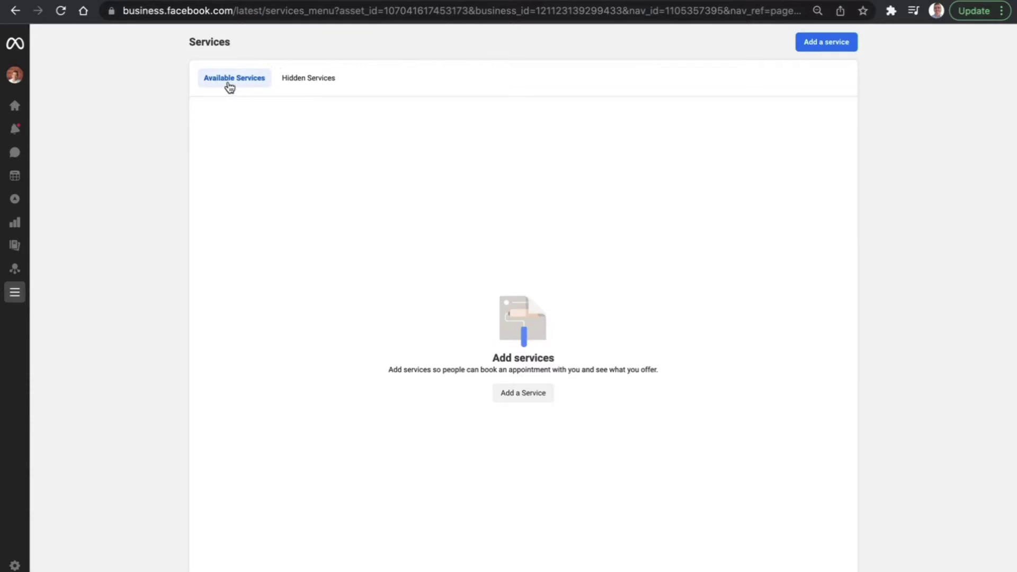
{"action": "left_click", "coordinate": [307, 85]}
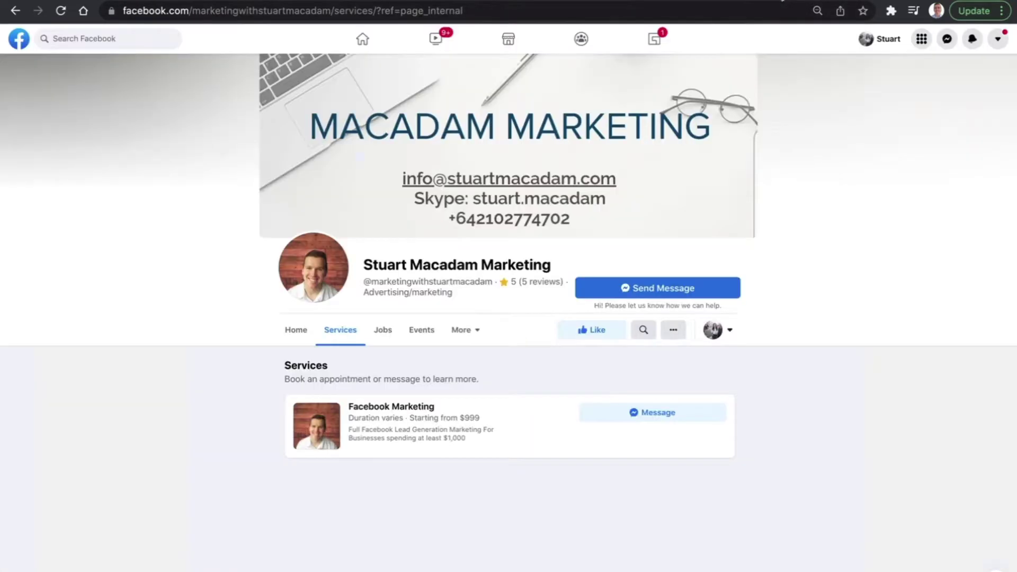
Reload the Facebook Page and view it as your personal profile to confirm Facebook Marketing is gone.
{"action": "left_click", "coordinate": [748, 12]}
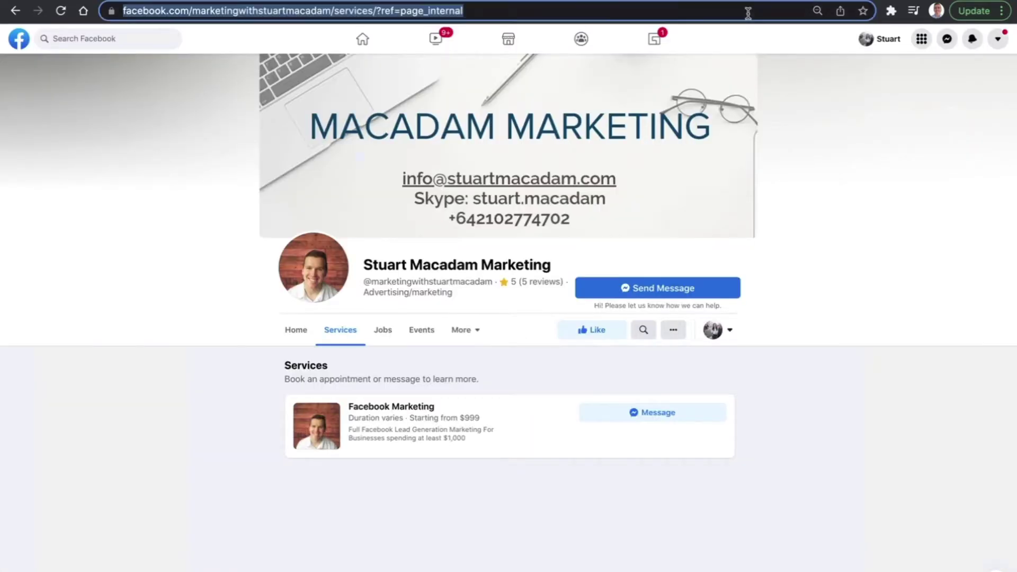
{"action": "key", "text": "Return"}
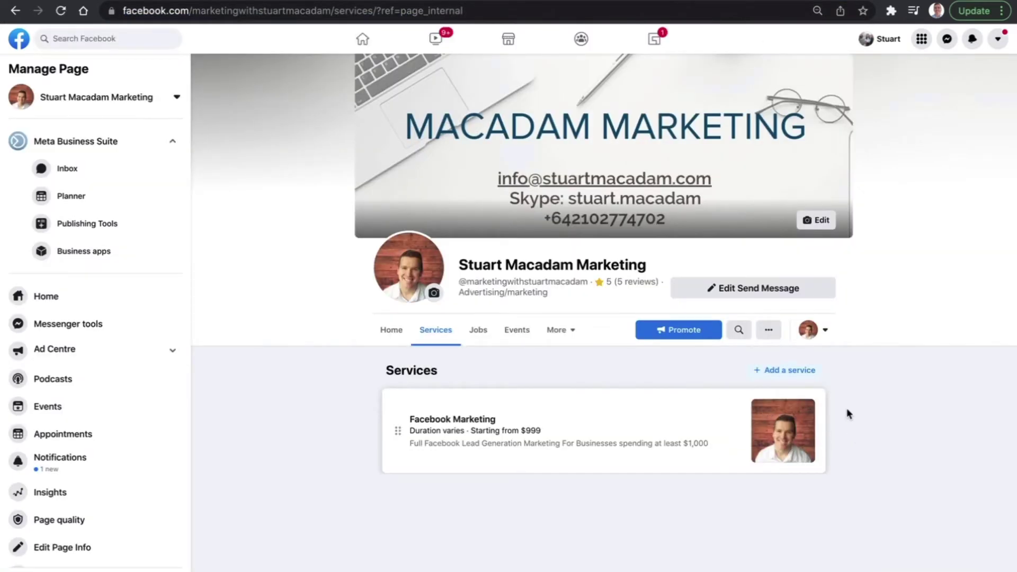
{"action": "left_click", "coordinate": [823, 332]}
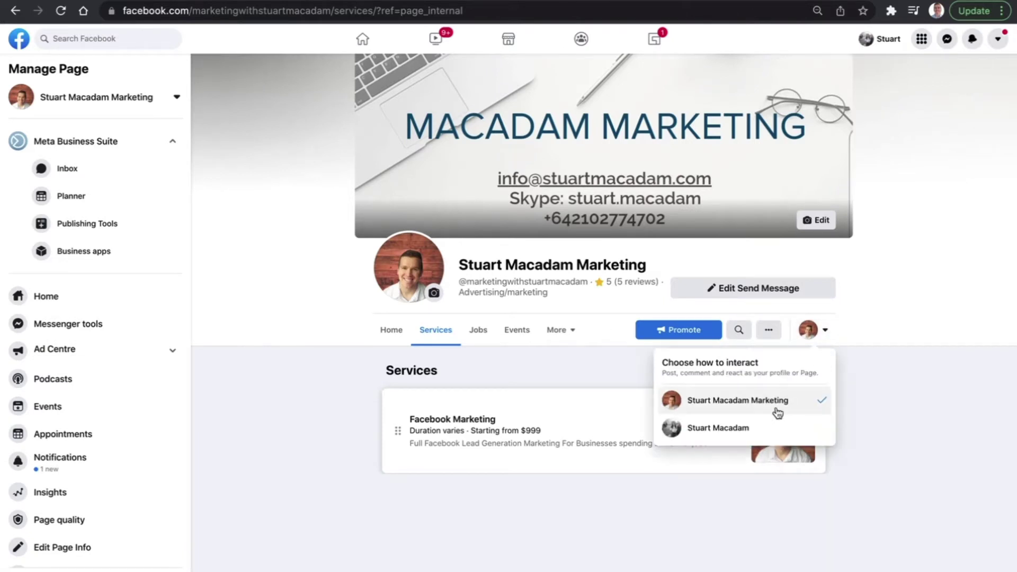
{"action": "left_click", "coordinate": [742, 429]}
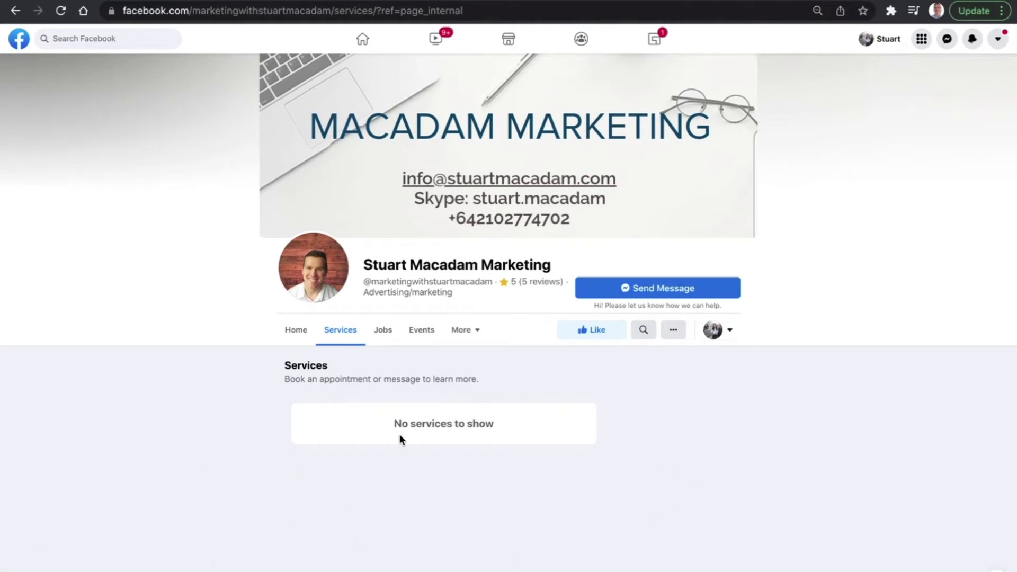
{"action": "left_click", "coordinate": [15, 11]}
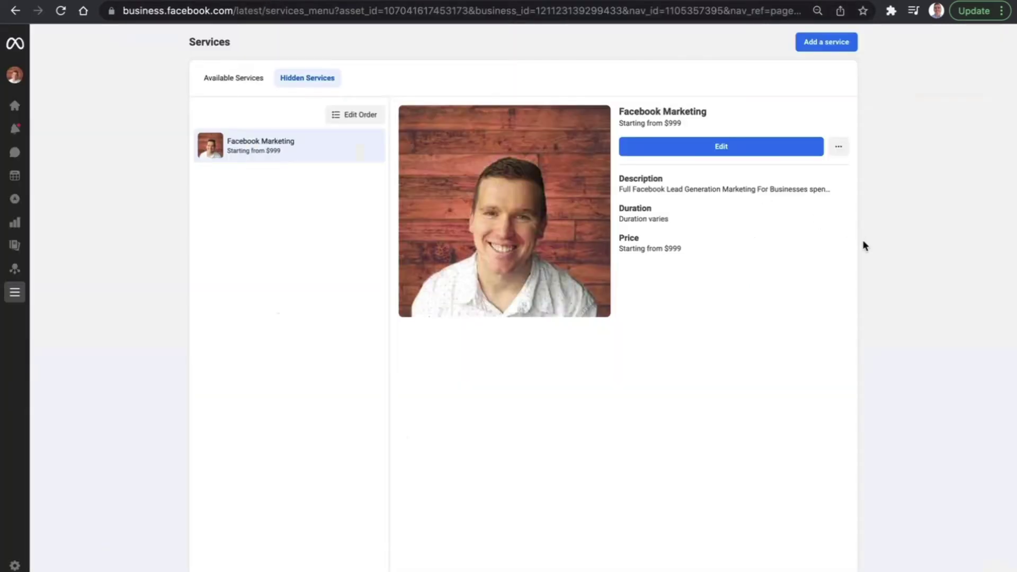